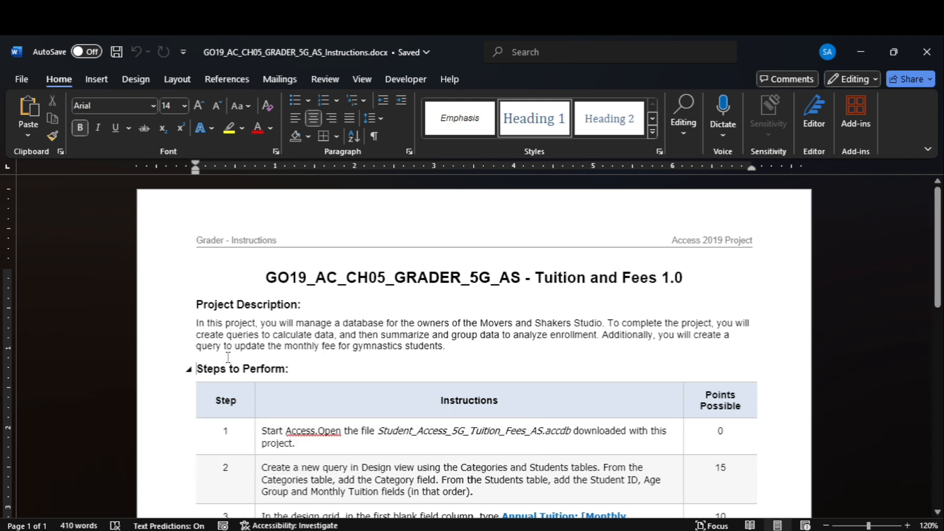
- Highlight the step 1 instructions in yellow in the Word document
triple_click(289, 366)
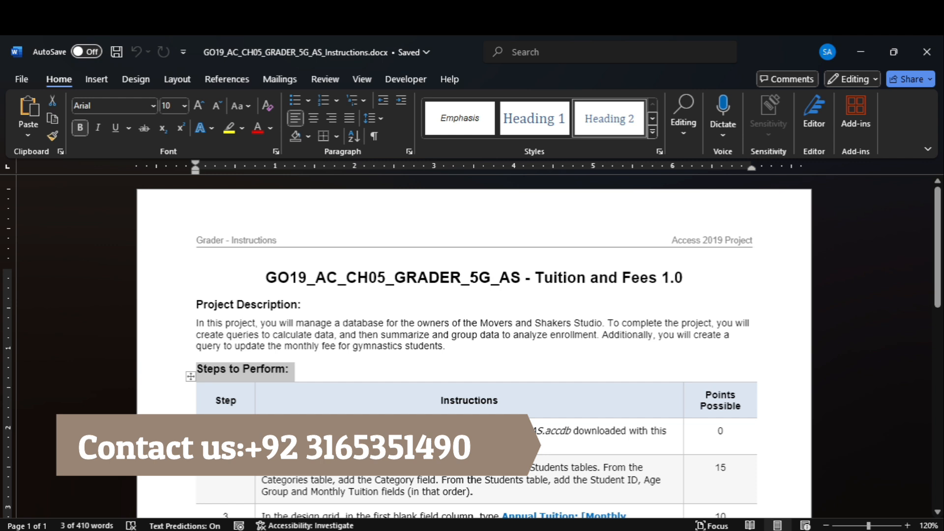
triple_click(290, 433)
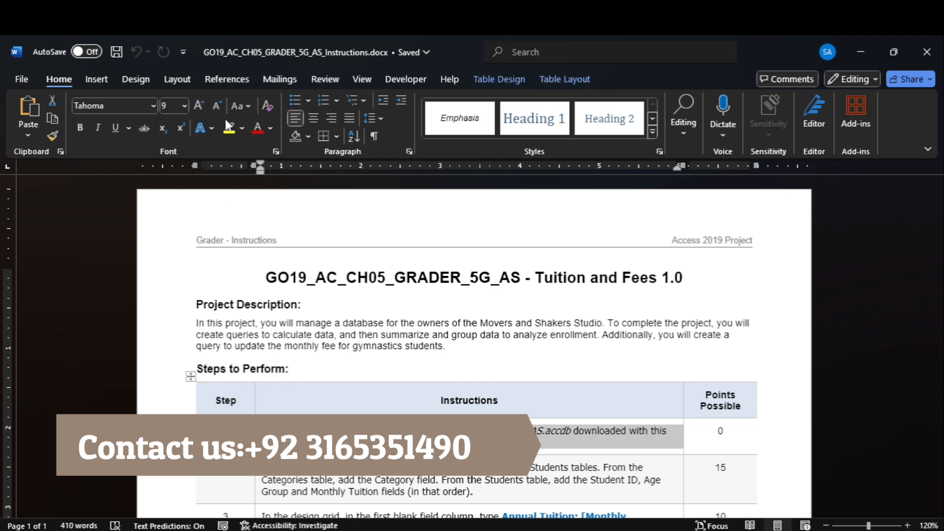
left_click(229, 128)
- Open the Student Access Tuition Fees database in Access from its folder
scroll(680, 488, "down", 2)
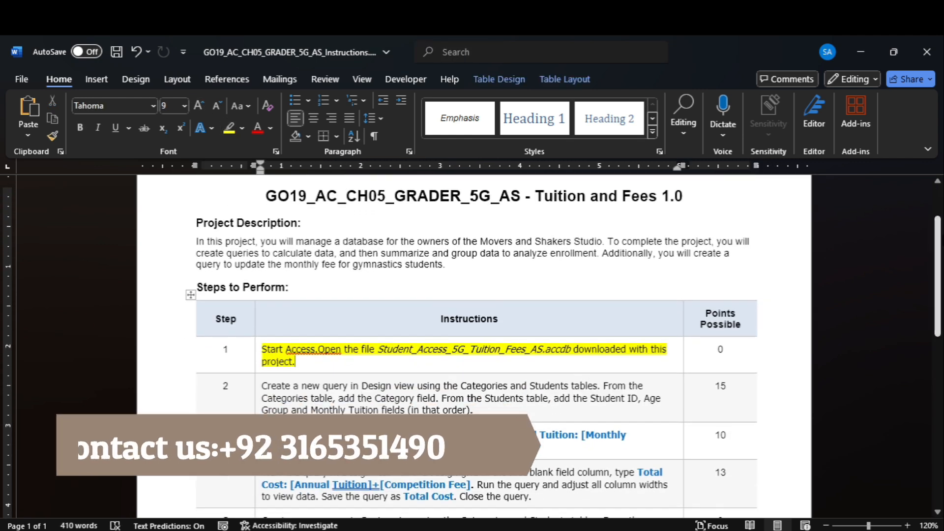
mouse_move(625, 526)
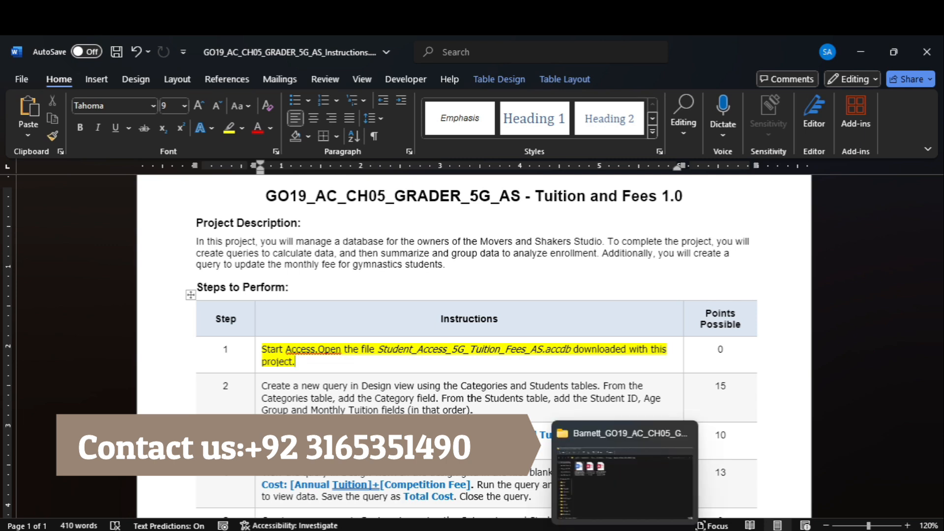
left_click(624, 476)
double_click(291, 171)
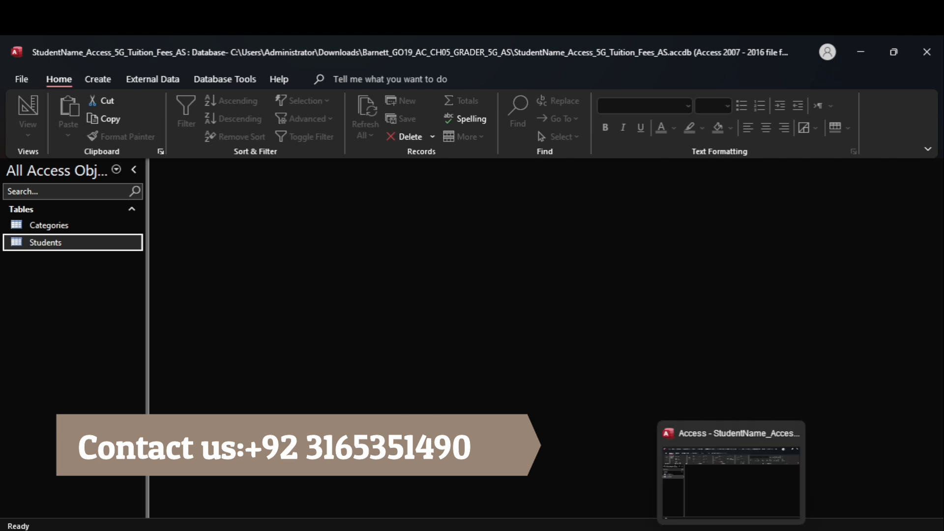
- Back in Word, highlight the step 2 instructions in yellow
left_click(679, 468)
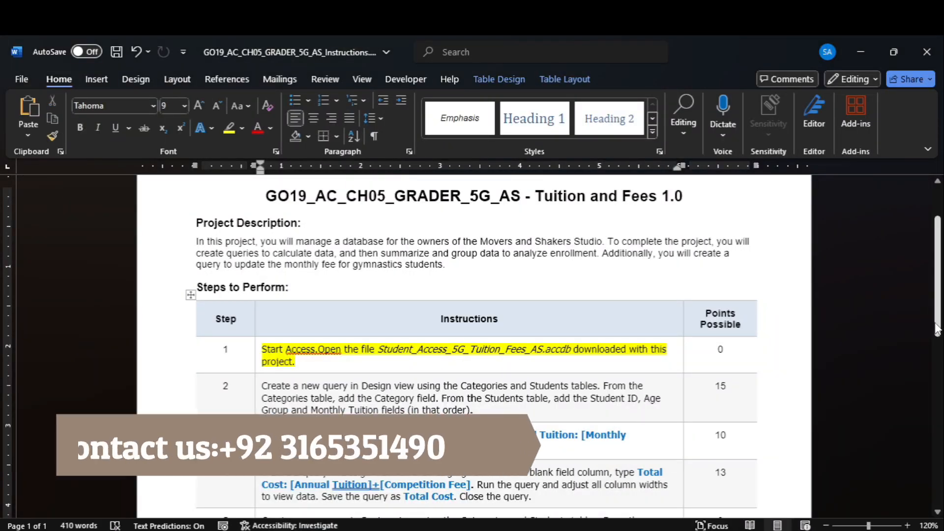
scroll(472, 344, "down", 10)
scroll(886, 219, "up", 10)
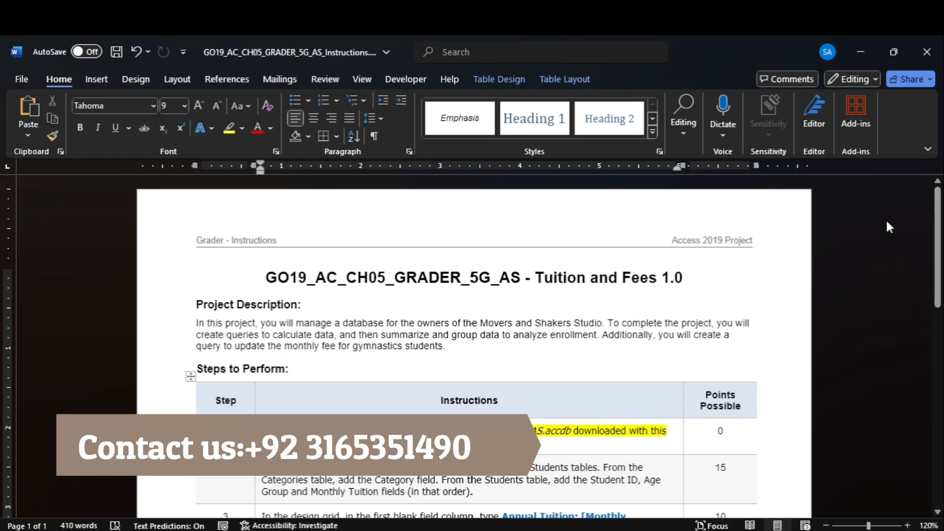
scroll(928, 253, "down", 10)
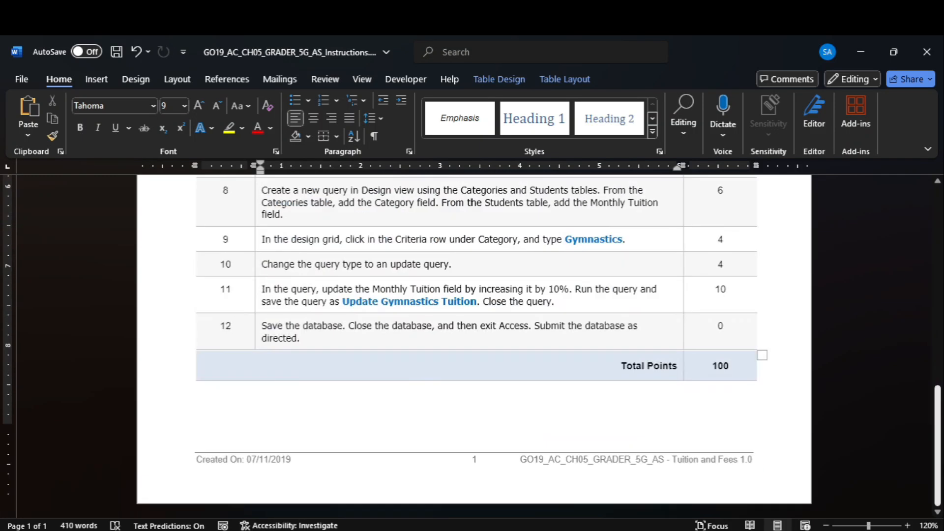
scroll(911, 291, "up", 9)
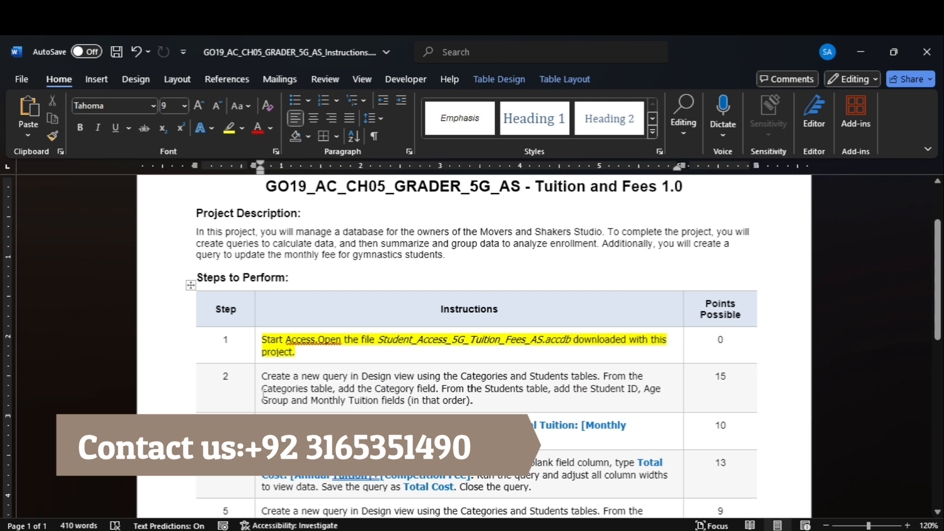
left_click(254, 396)
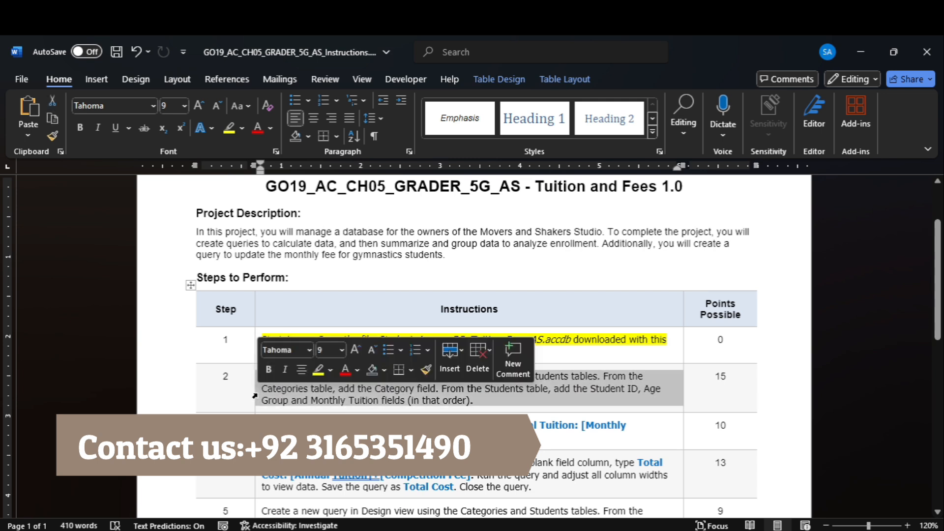
left_click(228, 132)
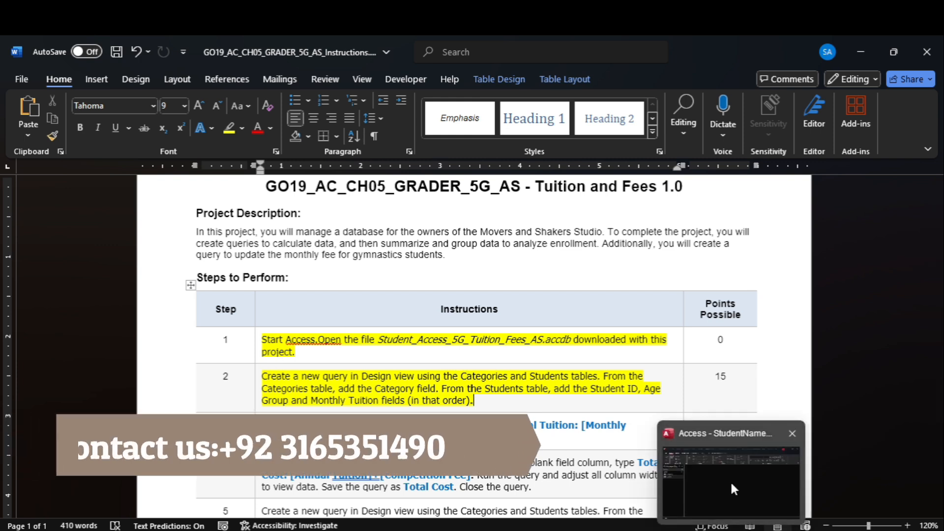
- Create a design-view query with the Categories and Students tables, enlarging the Students field list
left_click(731, 482)
left_click(109, 86)
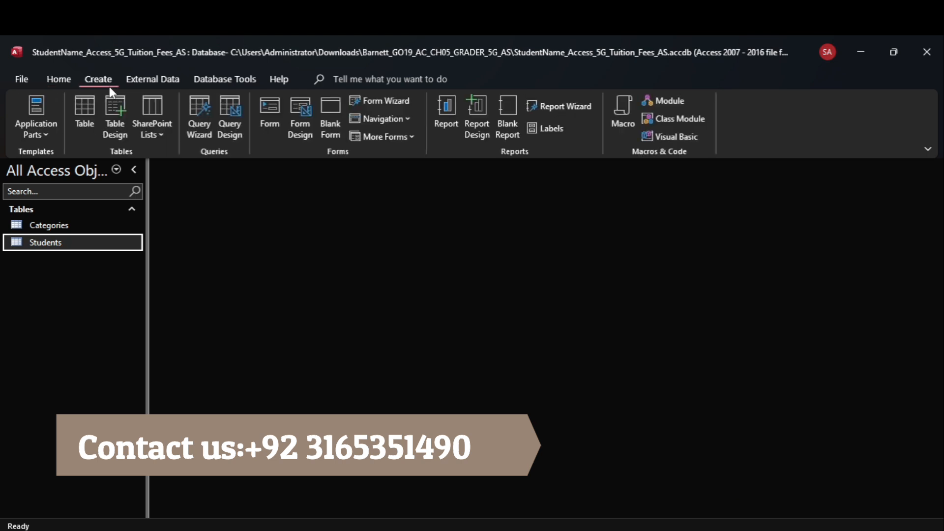
left_click(231, 117)
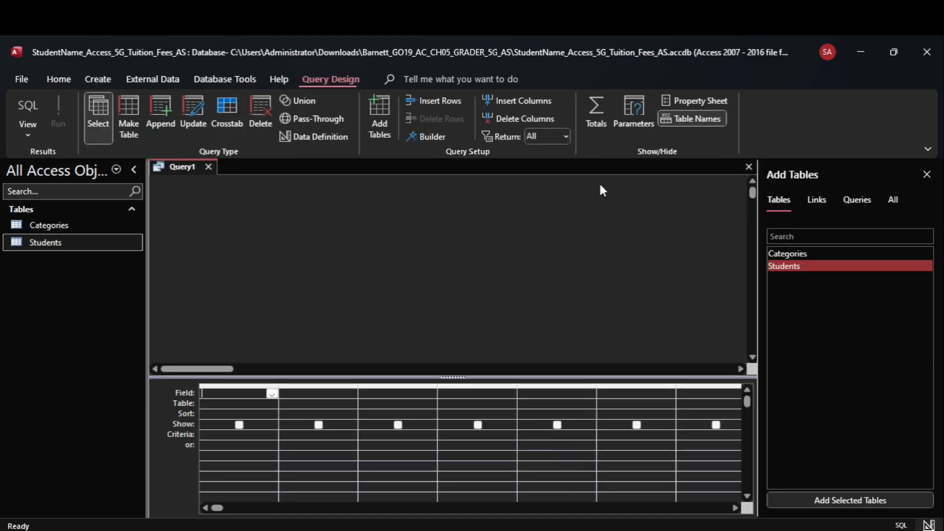
left_click(805, 253, "shift")
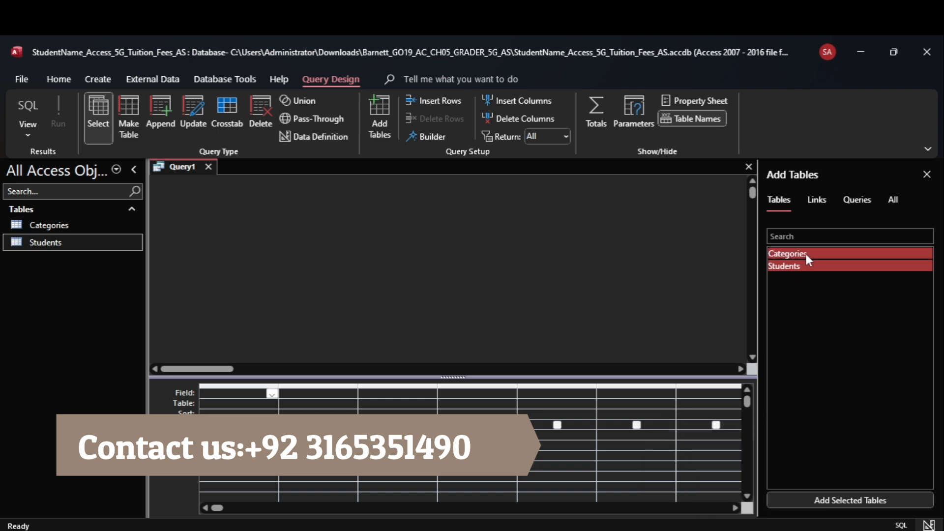
left_click(851, 501)
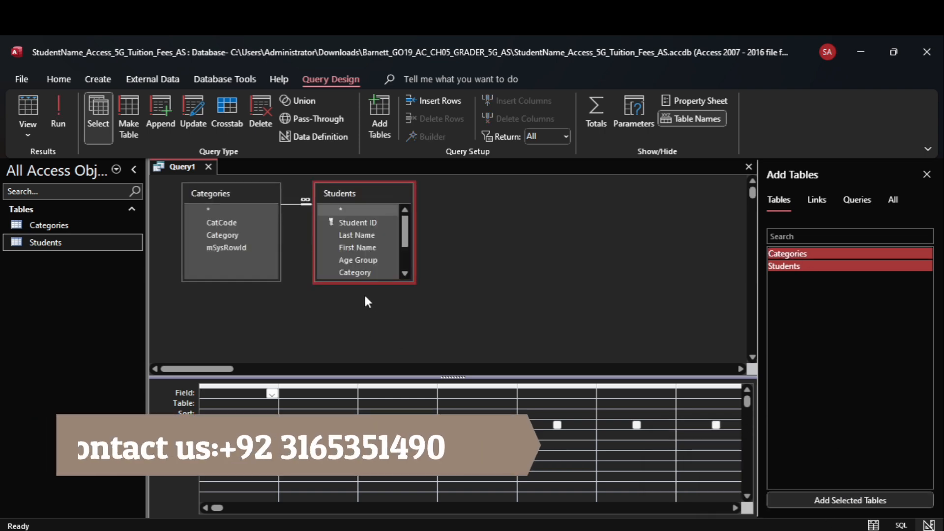
left_click_drag(364, 281, 391, 332)
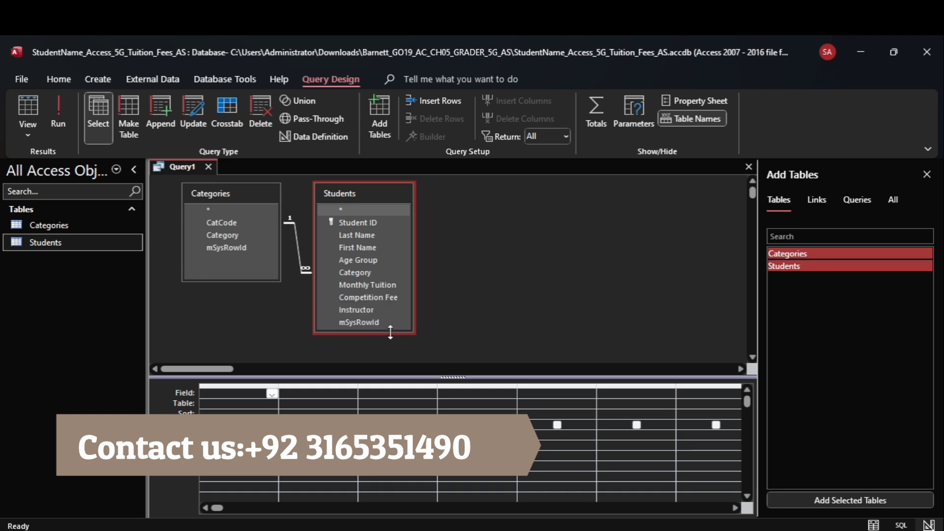
left_click(699, 530)
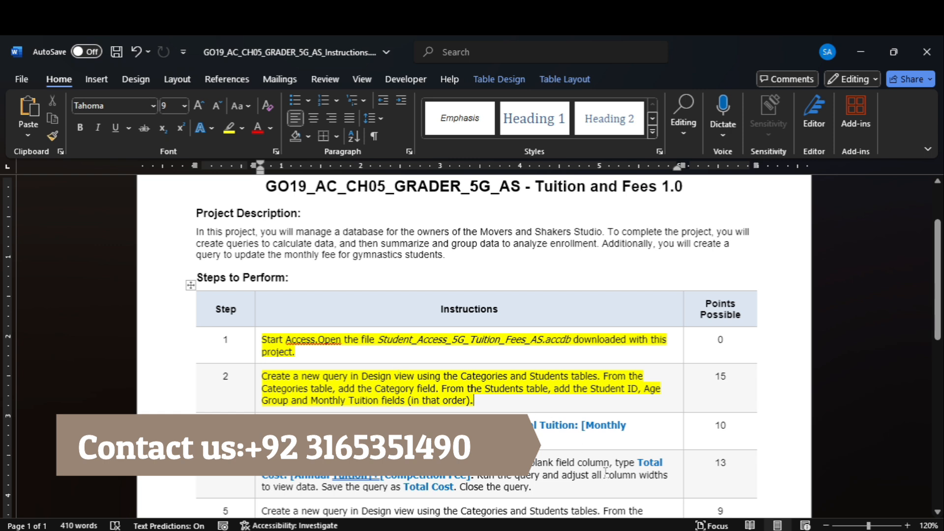
- Add the Category field from Categories to the first query column
mouse_move(731, 530)
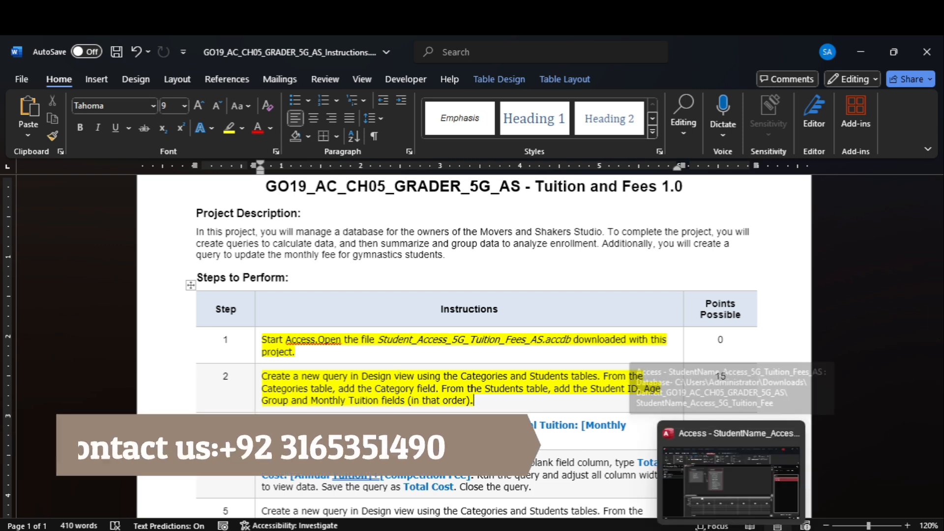
left_click(732, 480)
left_click(238, 234)
double_click(239, 236)
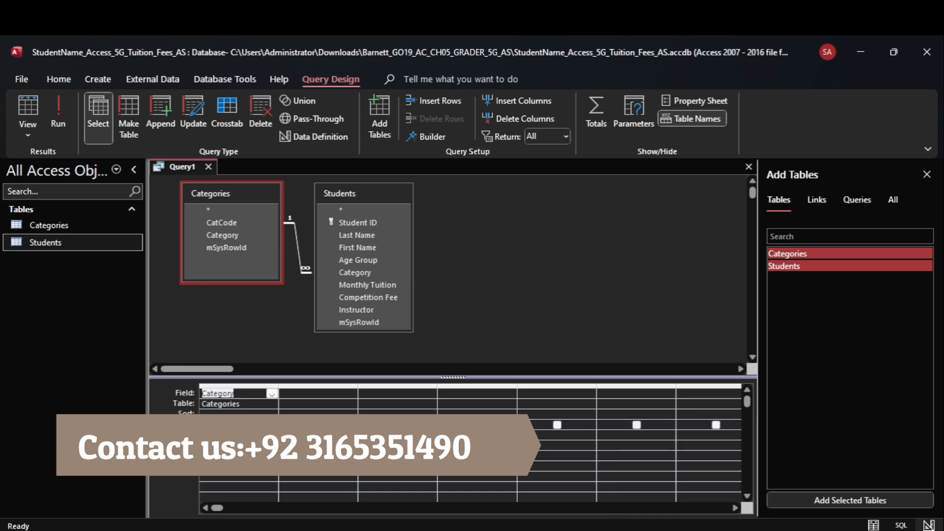
mouse_move(701, 530)
left_click(701, 484)
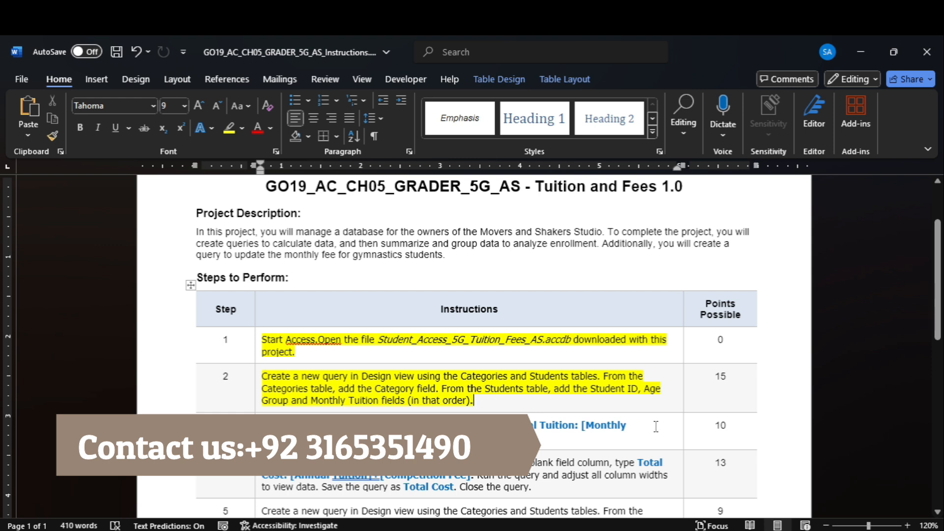
mouse_move(709, 530)
left_click(703, 493)
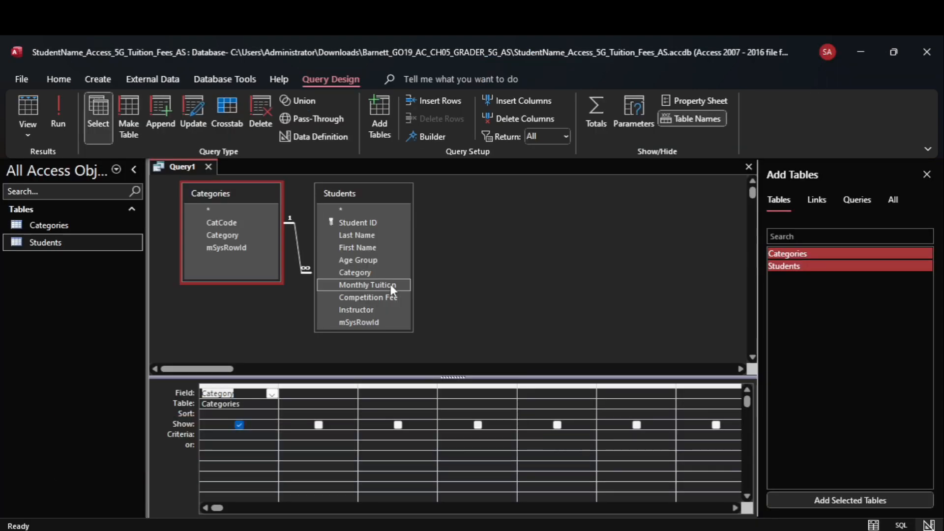
- Add Student ID, Age Group and Monthly Tuition from Students to columns two to four
double_click(359, 222)
left_click(377, 260)
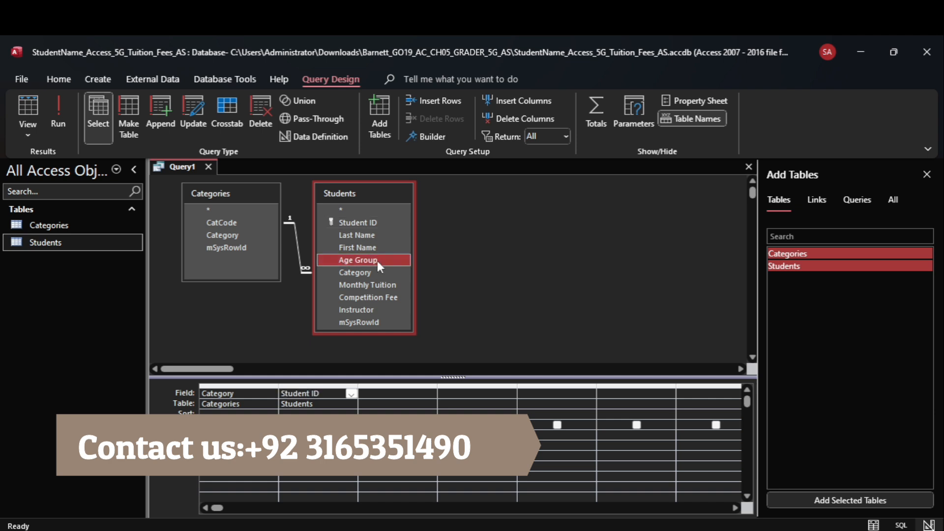
double_click(377, 261)
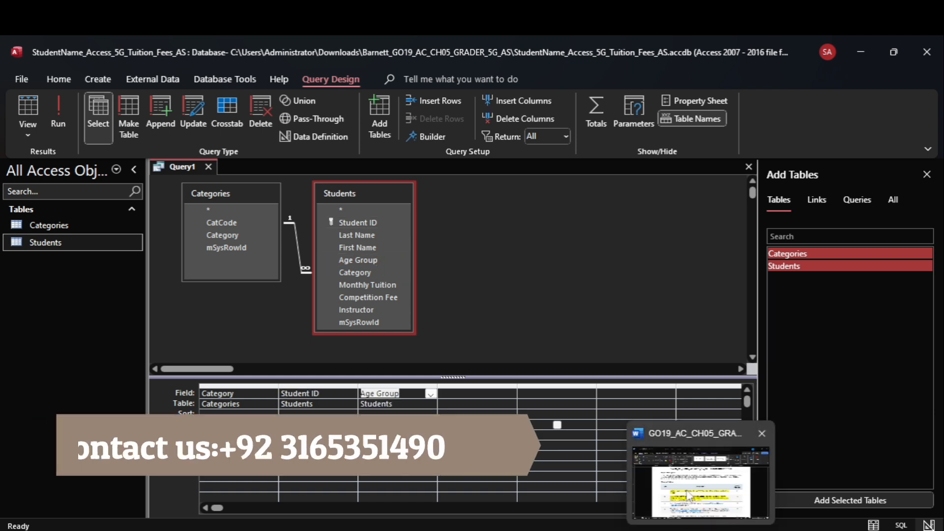
left_click(689, 492)
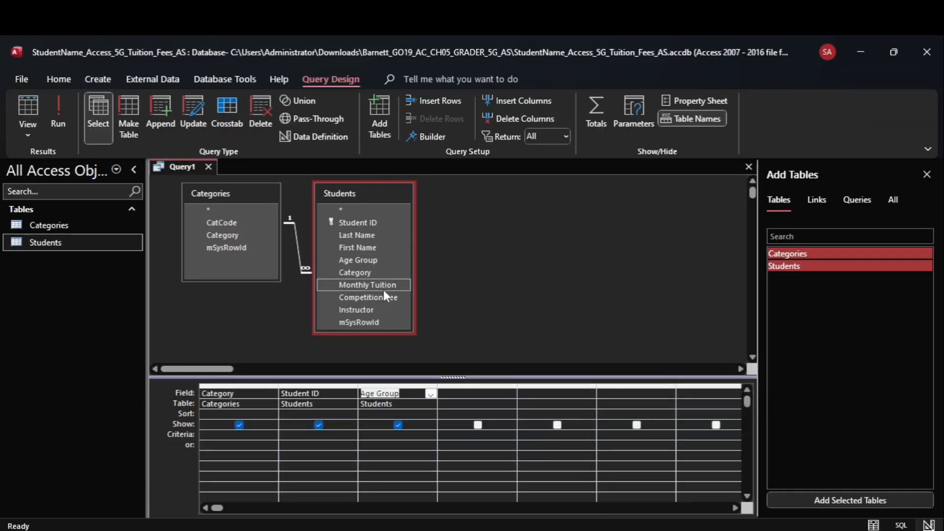
double_click(383, 285)
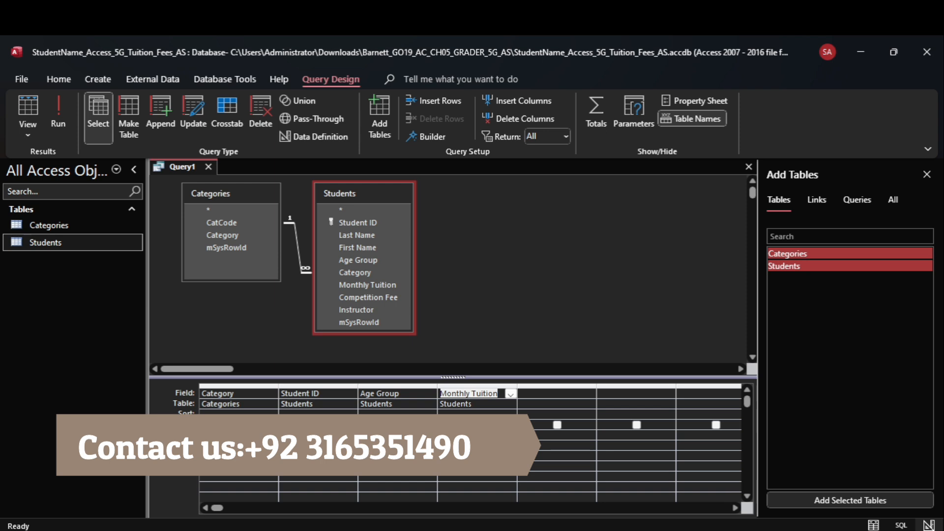
left_click(704, 473)
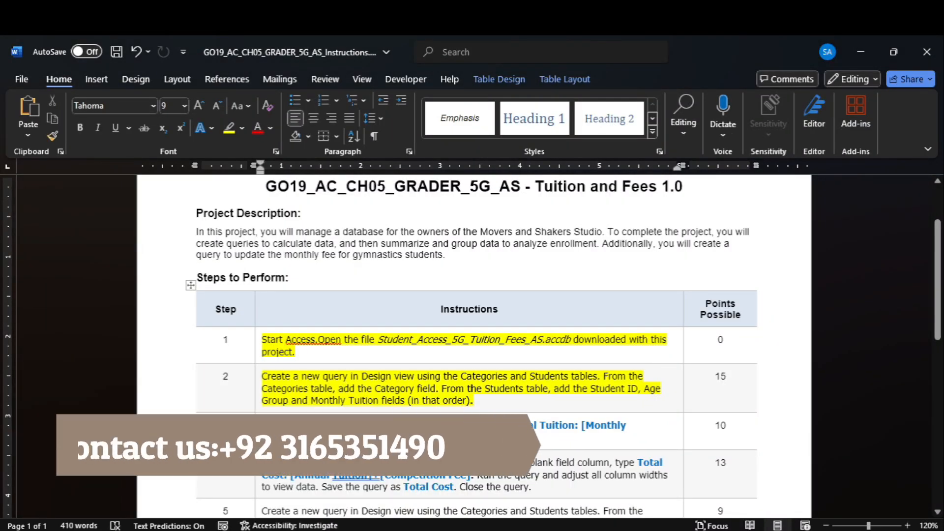
- Highlight the step 3 instructions in yellow in Word
left_click(258, 432)
left_click(230, 129)
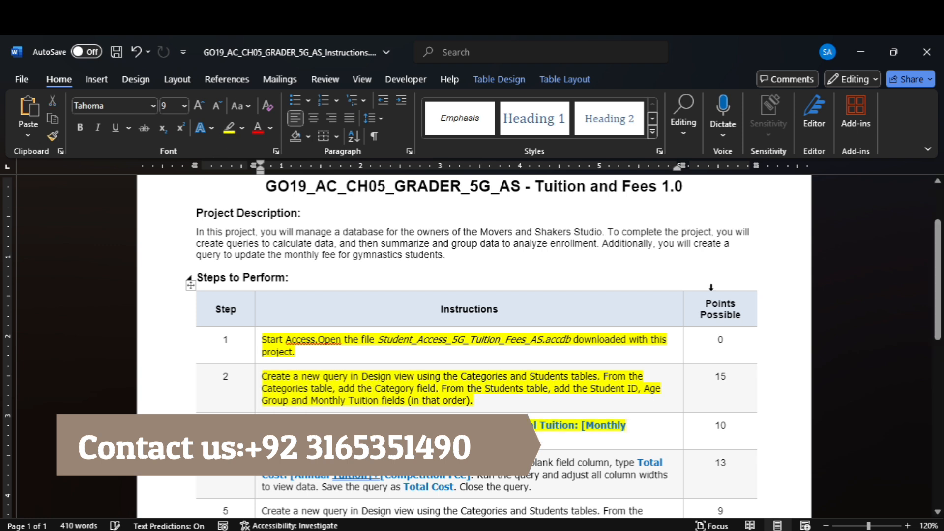
scroll(937, 280, "down", 2)
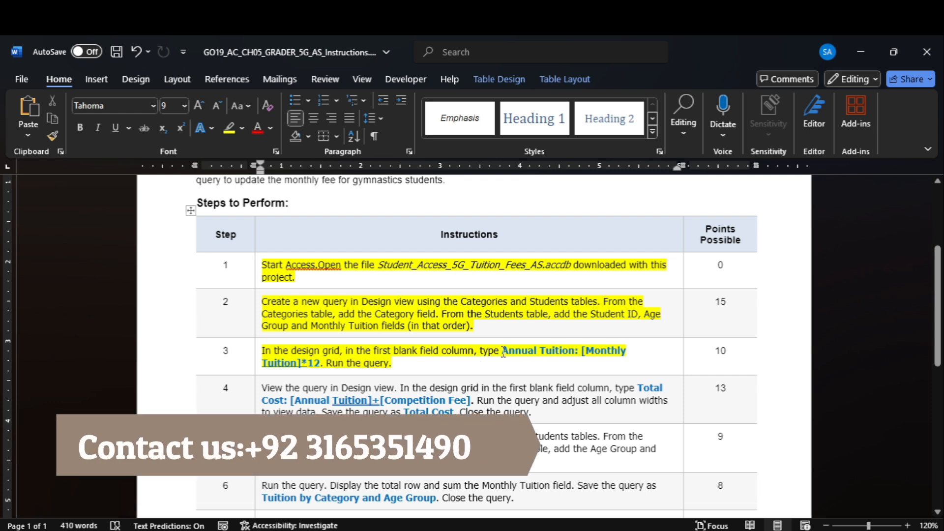
- Add the Annual Tuition expression (Monthly Tuition × 12) as the fifth column and run the query
left_click_drag(501, 352, 317, 363)
key("ctrl+c")
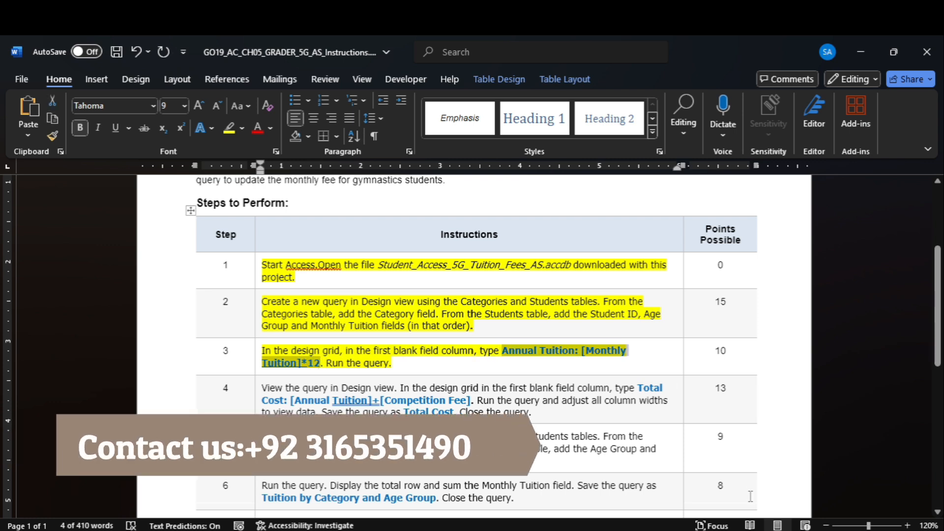
left_click(744, 490)
left_click(546, 393)
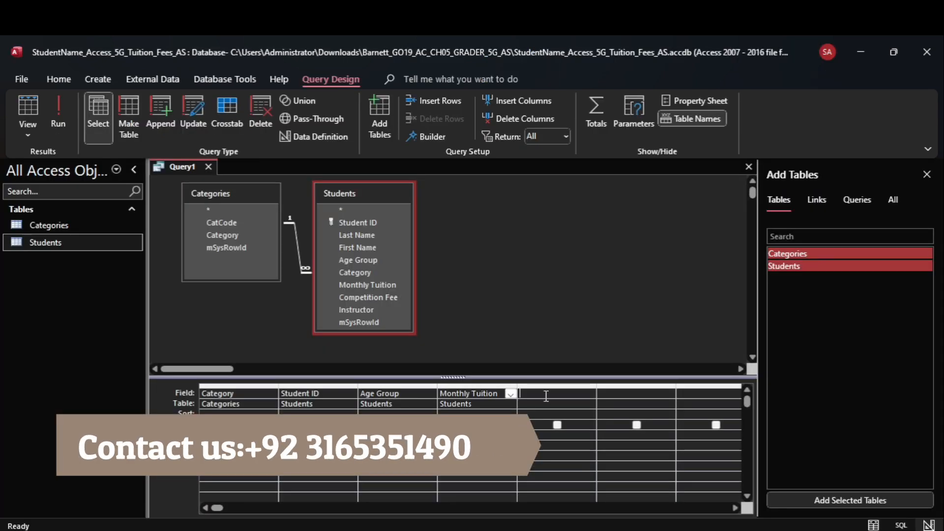
key("ctrl+v")
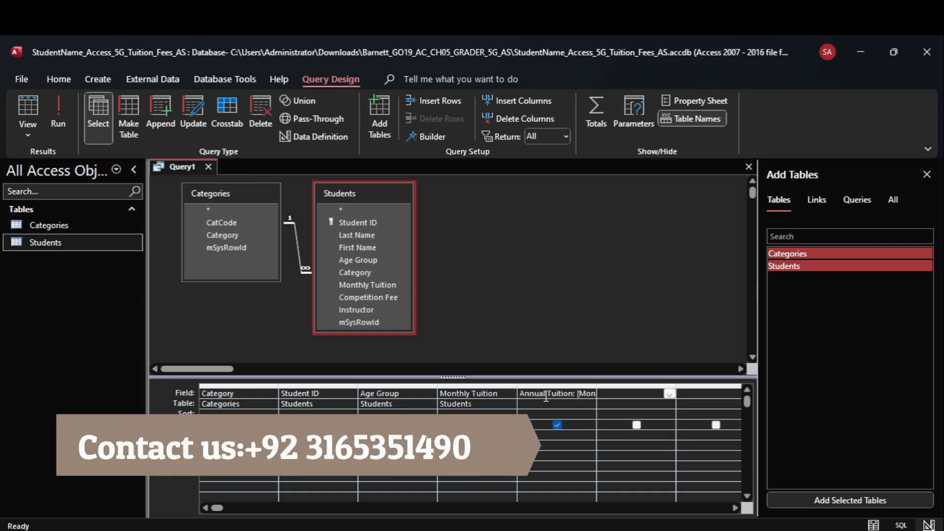
left_click(58, 118)
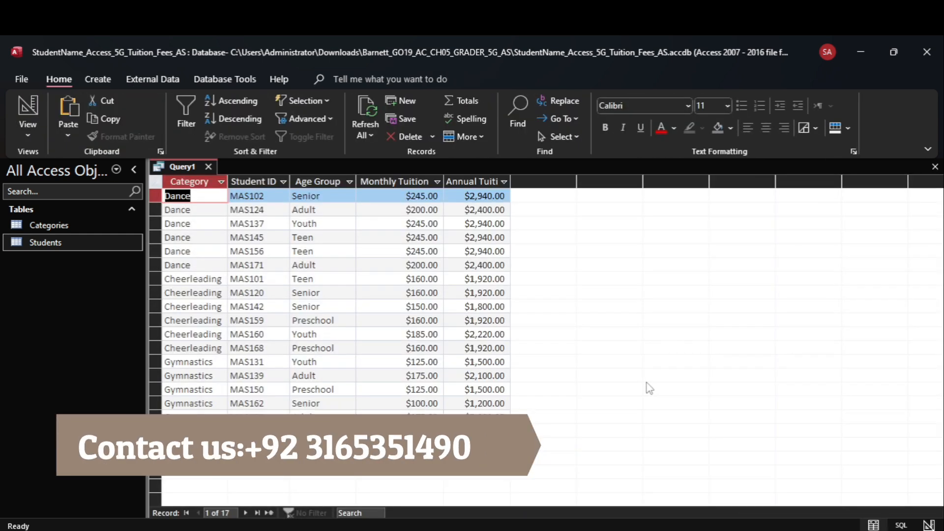
left_click(697, 496)
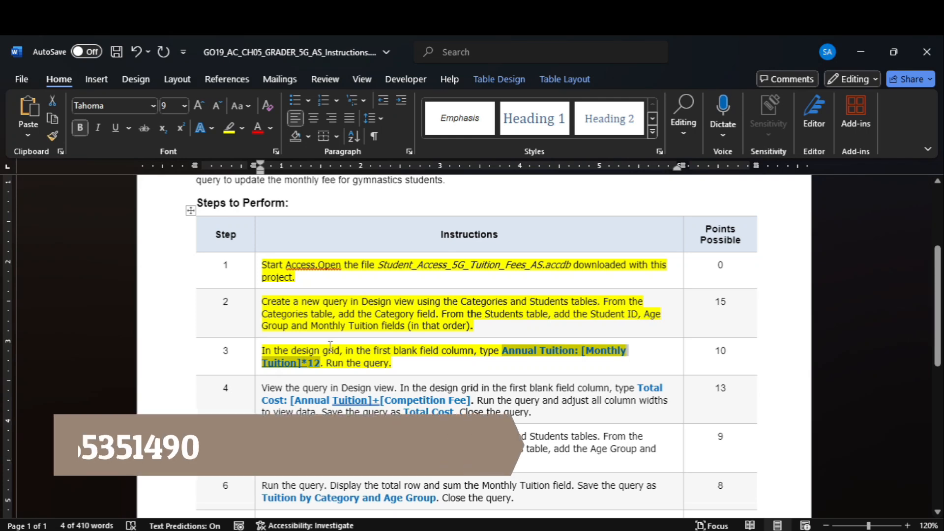
- Highlight step 4's instructions, adding a Total Cost field and saving as Total Cost, in yellow
left_click(255, 410)
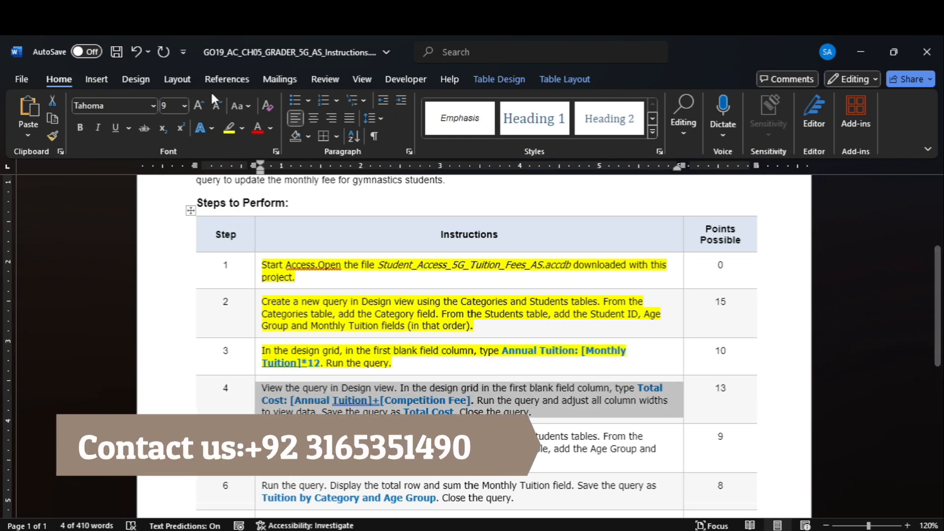
left_click(229, 134)
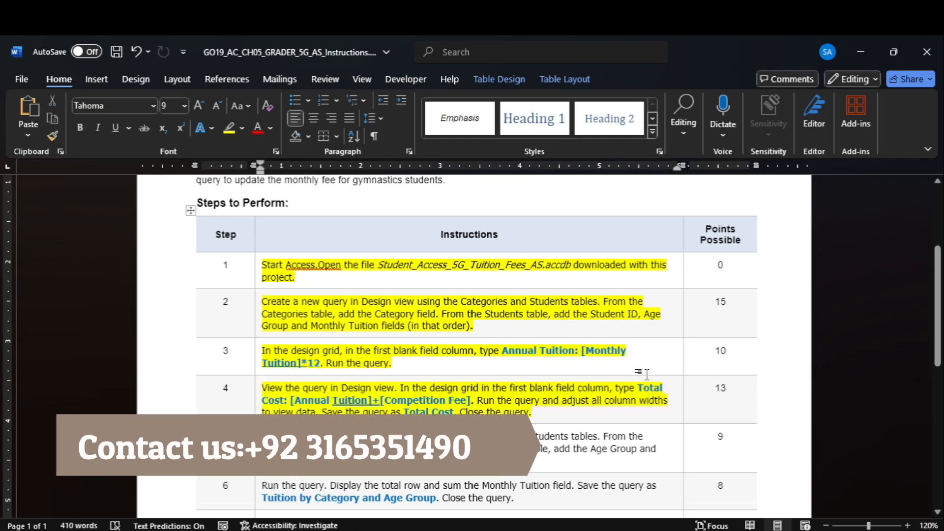
scroll(919, 481, "down", 8)
scroll(898, 268, "up", 10)
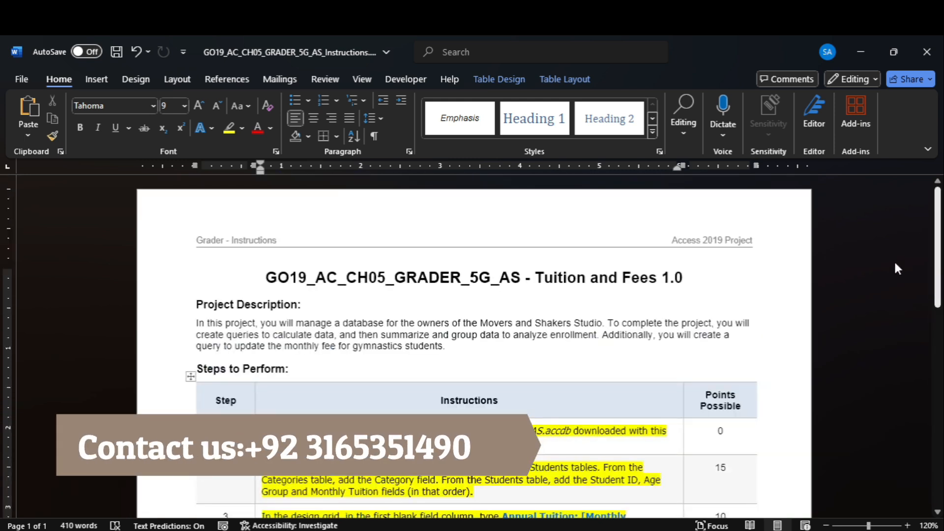
scroll(895, 259, "down", 10)
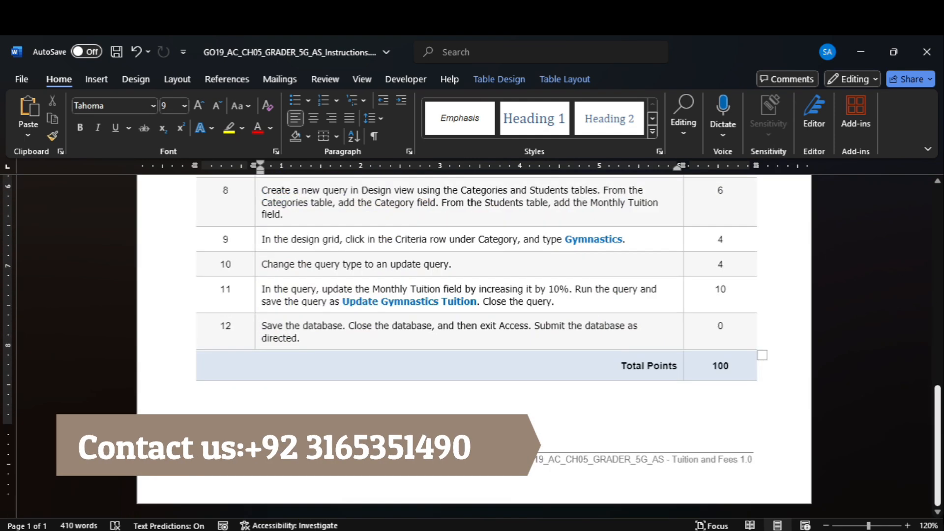
scroll(942, 233, "up", 10)
scroll(942, 233, "down", 10)
scroll(934, 216, "up", 10)
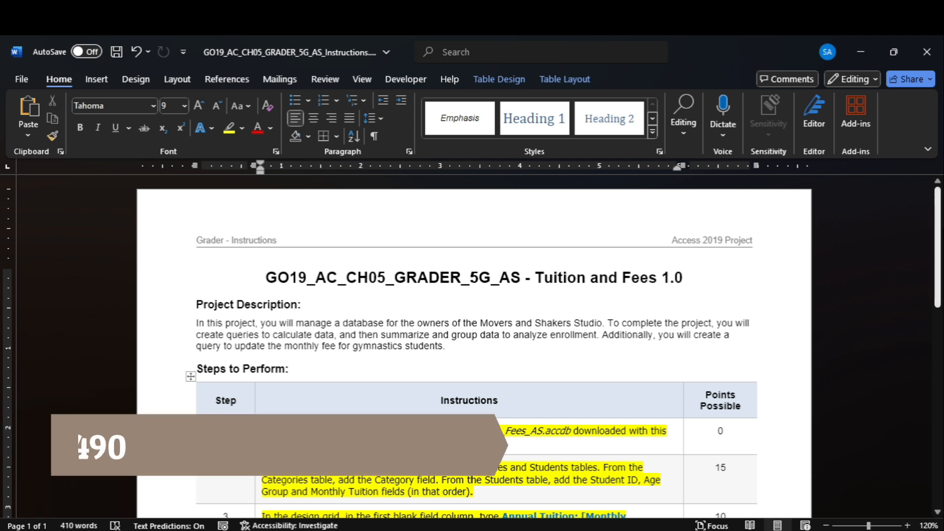
scroll(925, 236, "down", 8)
scroll(914, 290, "up", 4)
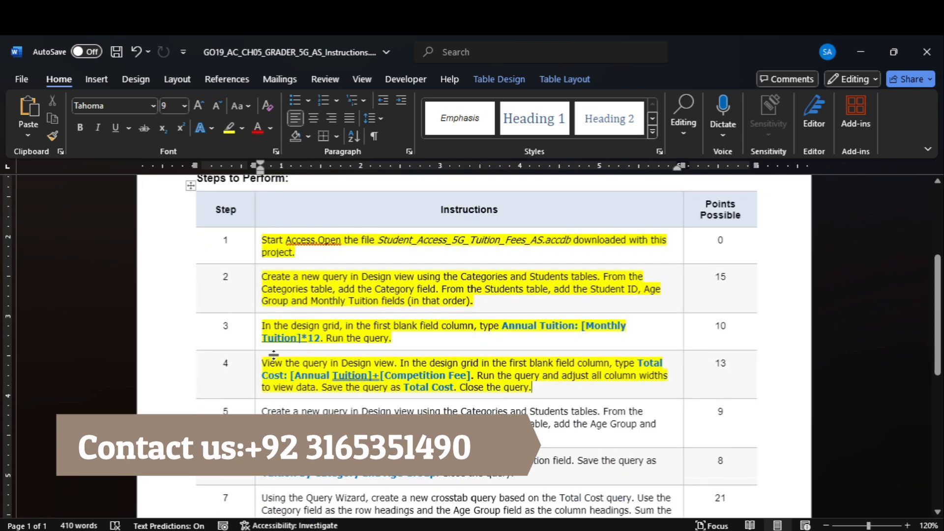
mouse_move(731, 530)
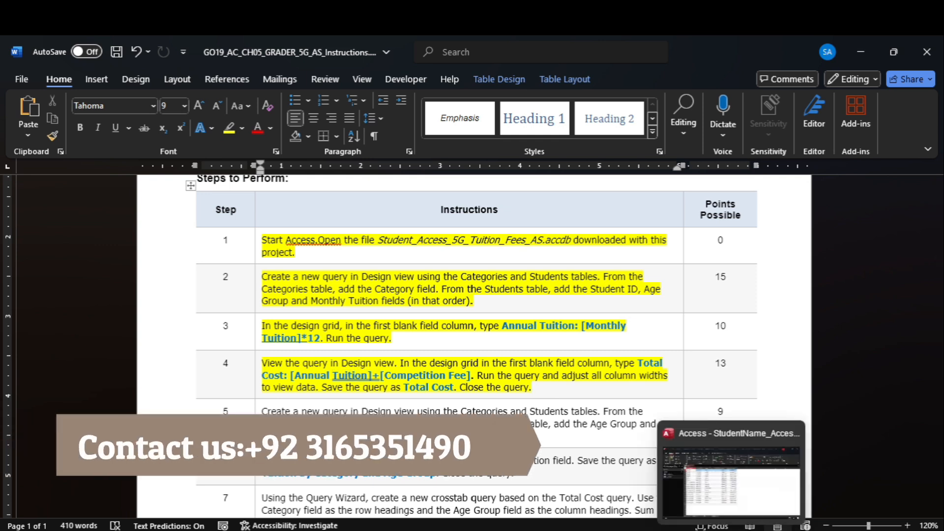
left_click(717, 494)
- Return the query to Design View and copy the Total Cost expression from step 4
left_click(26, 136)
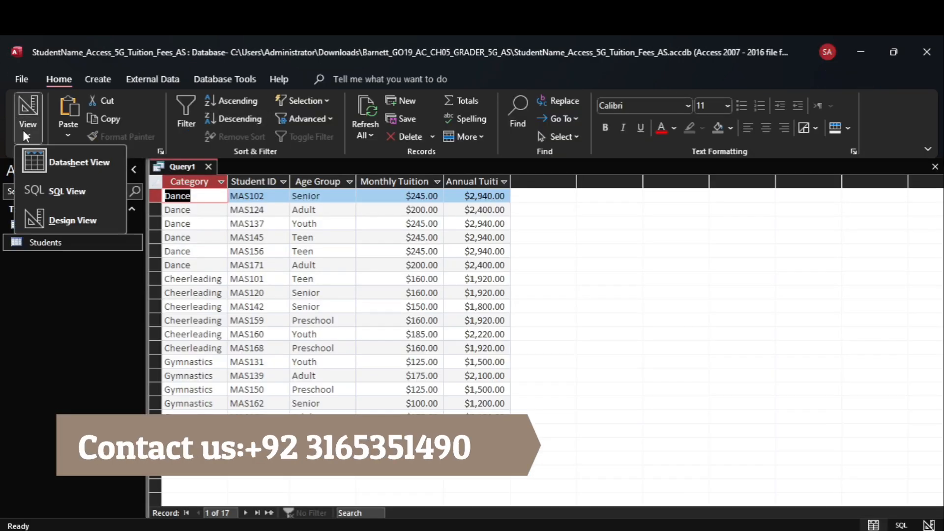
left_click(73, 219)
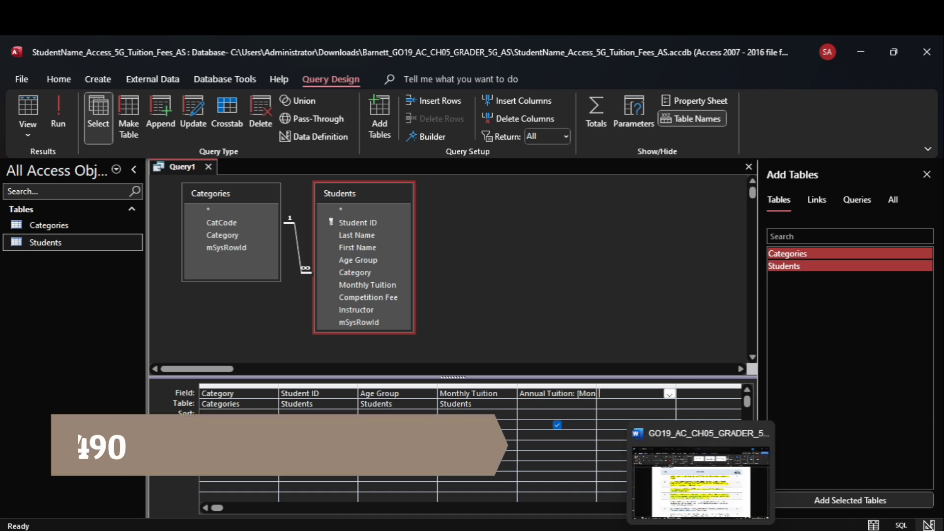
left_click(701, 530)
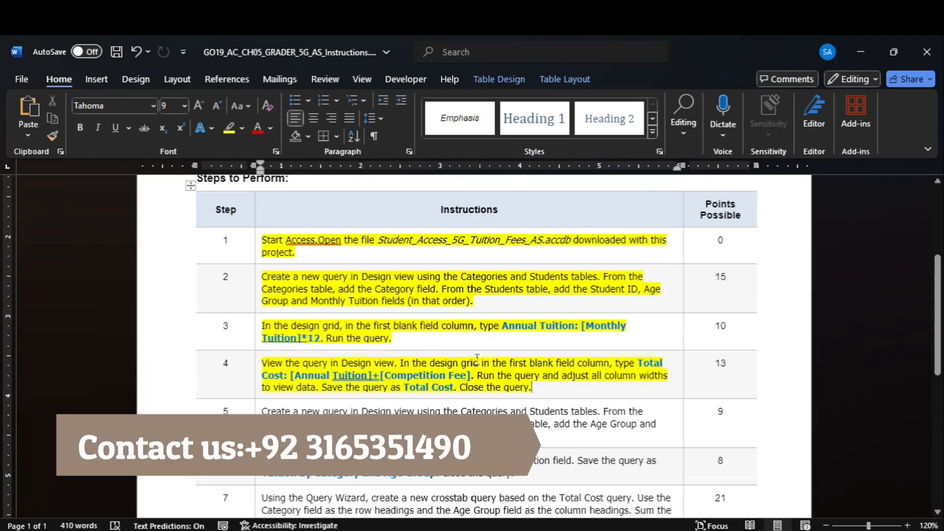
double_click(650, 363)
left_click_drag(585, 364, 471, 381)
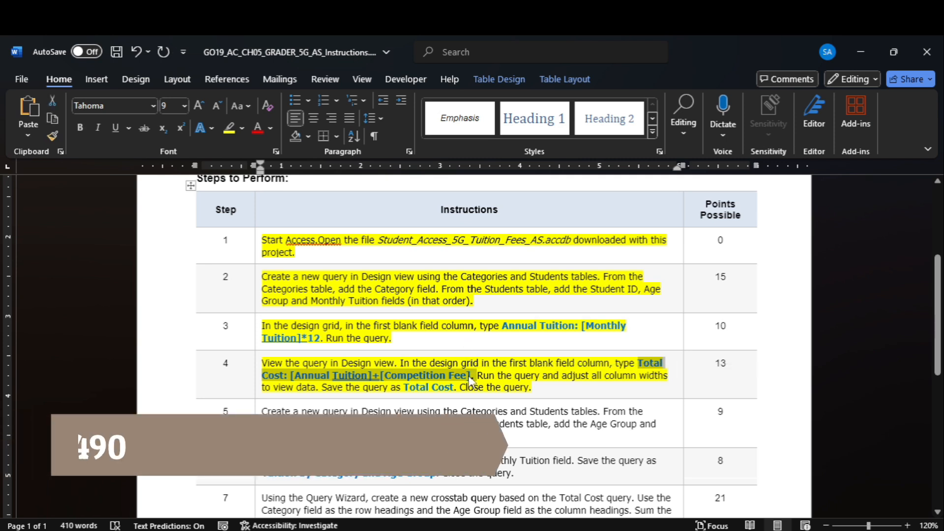
key("ctrl+v")
key("ctrl+z")
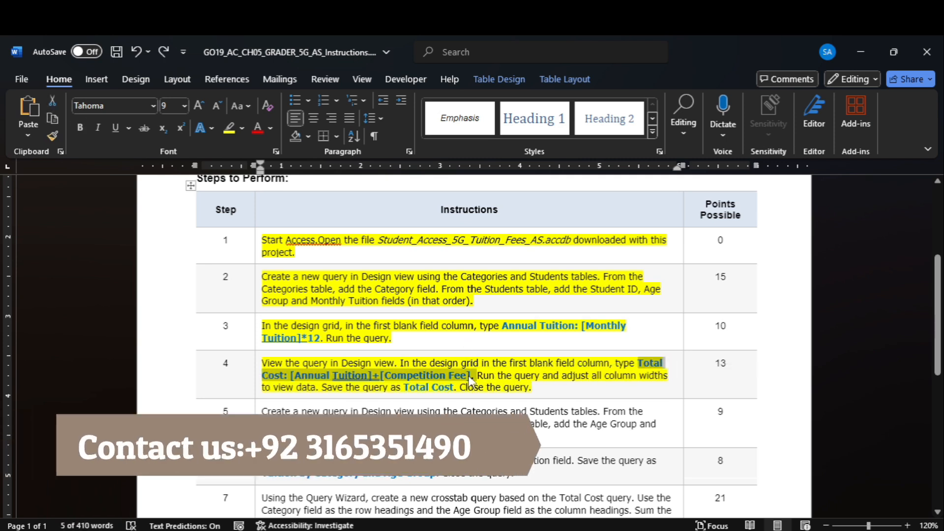
- Add Total Cost (Annual Tuition plus Competition Fee) as a new field and run the query
left_click(733, 473)
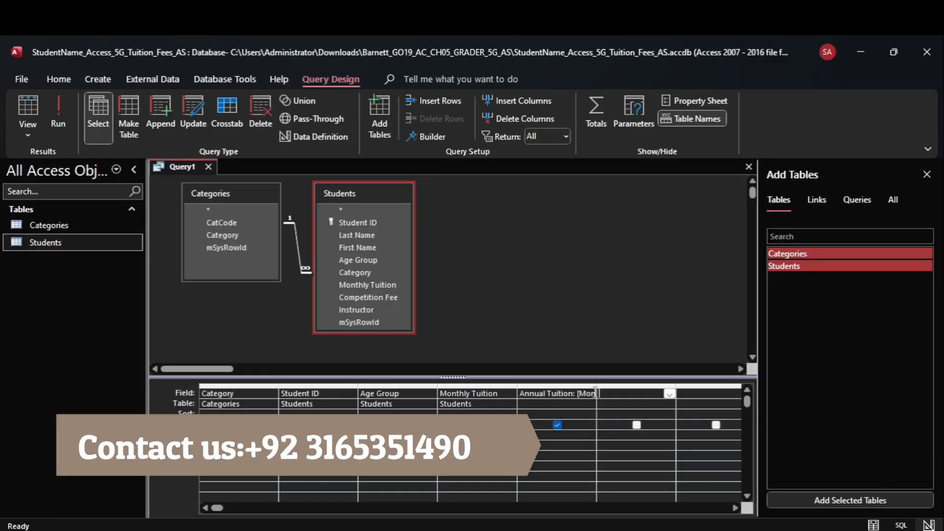
key("ctrl+v")
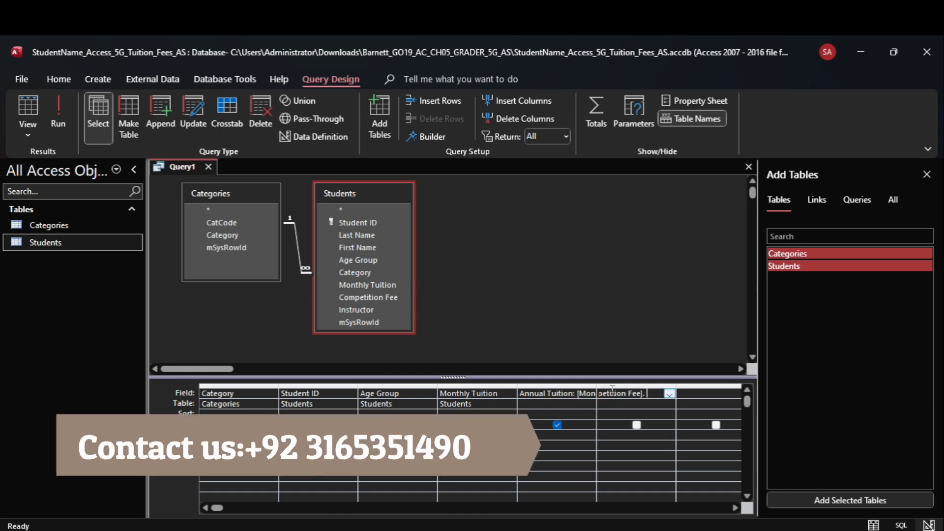
key("Tab")
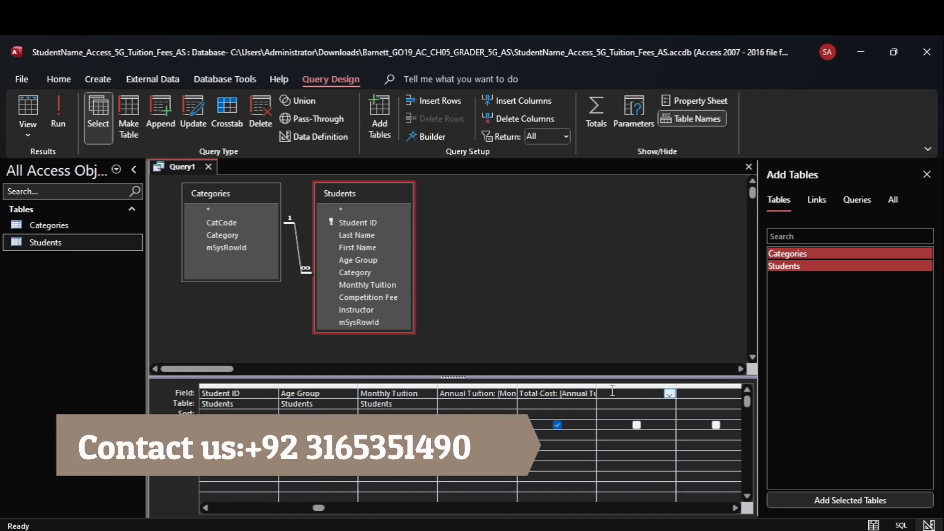
left_click(733, 472)
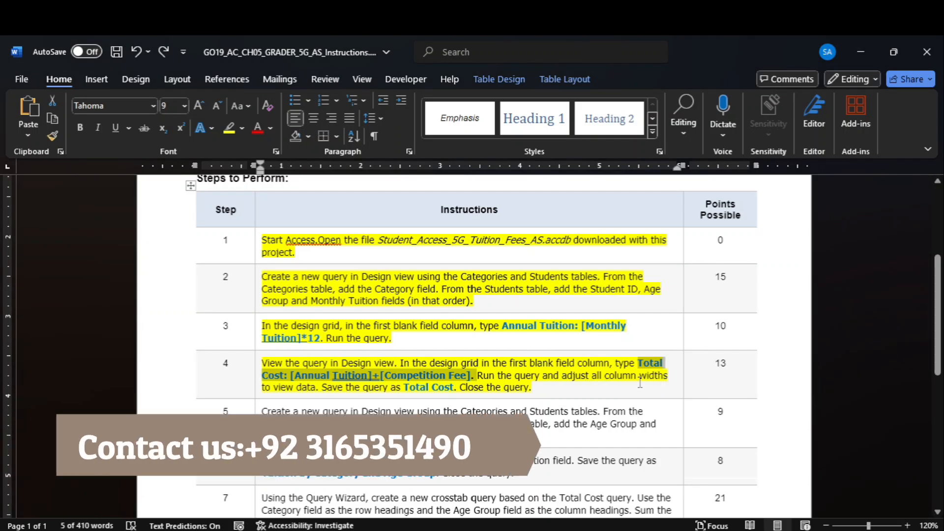
left_click(733, 492)
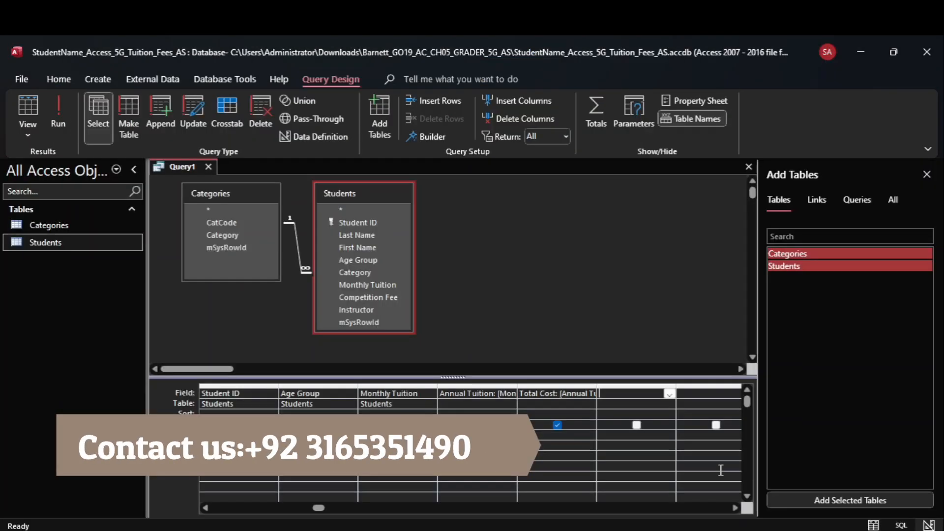
left_click(68, 124)
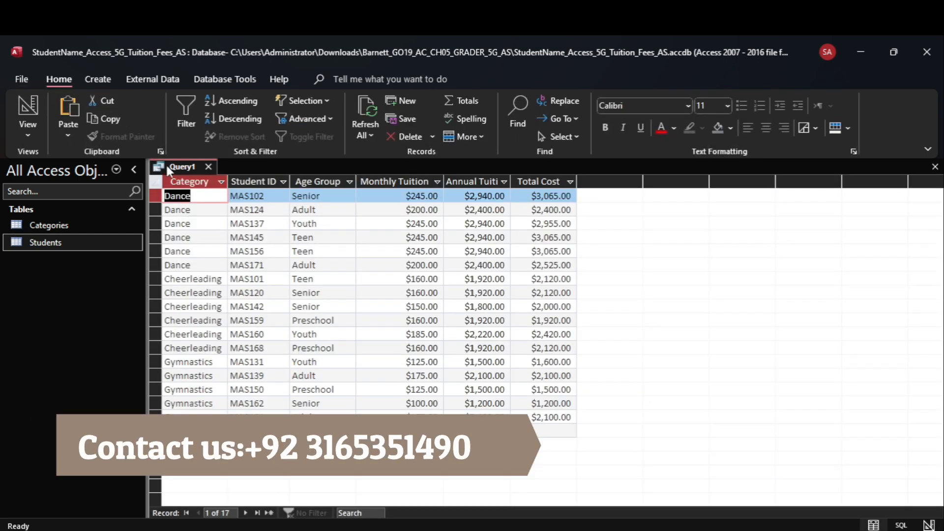
- Autofit all datasheet columns to their contents
left_click(157, 183)
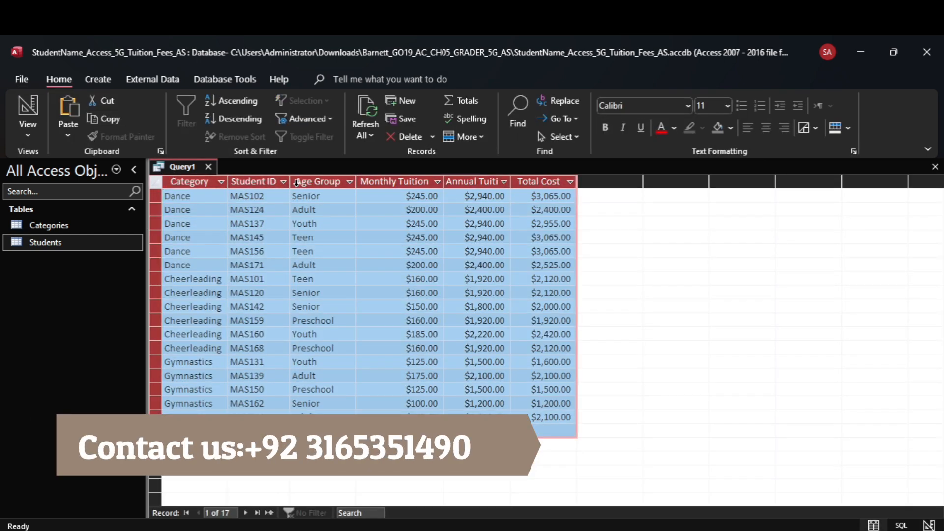
double_click(291, 181)
mouse_move(701, 530)
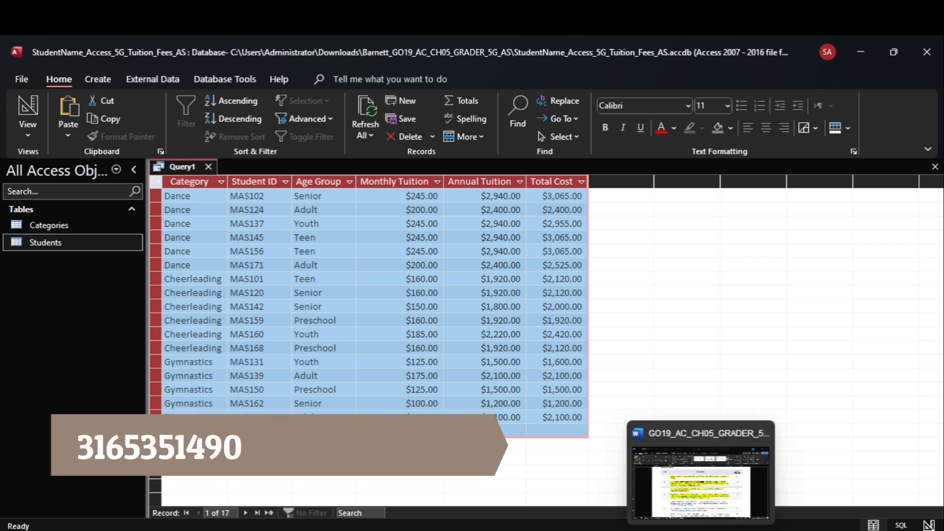
left_click(680, 489)
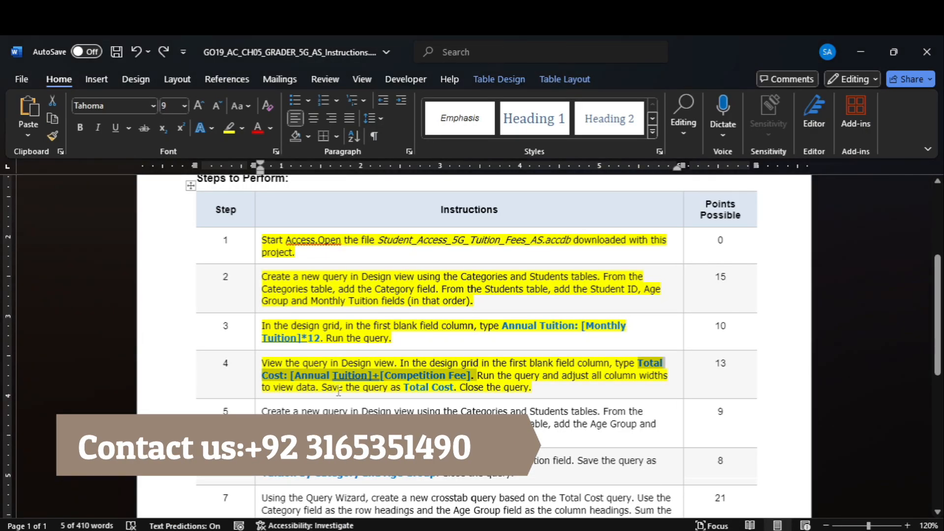
- Save the query as 'Total Cost', using the name from the instructions, and close it
double_click(417, 387)
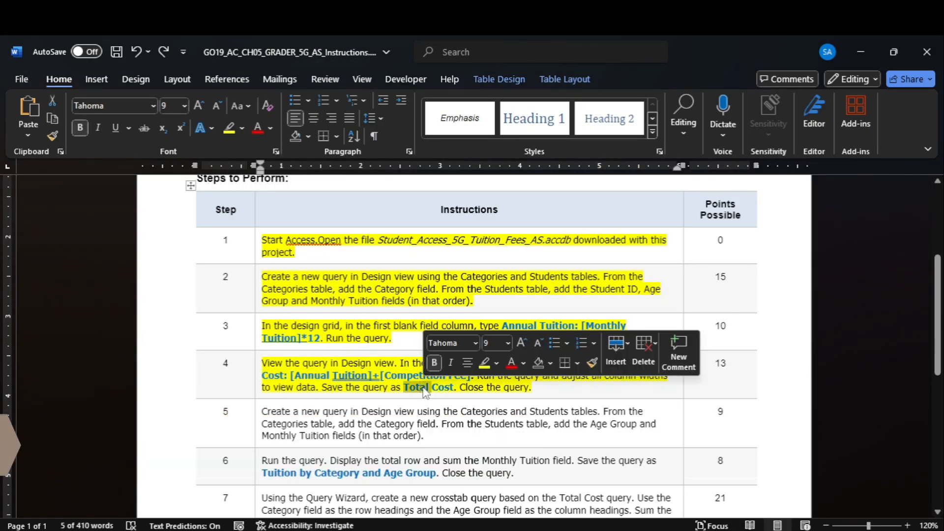
left_click(441, 388)
left_click_drag(440, 388, 405, 387)
key("ctrl+c")
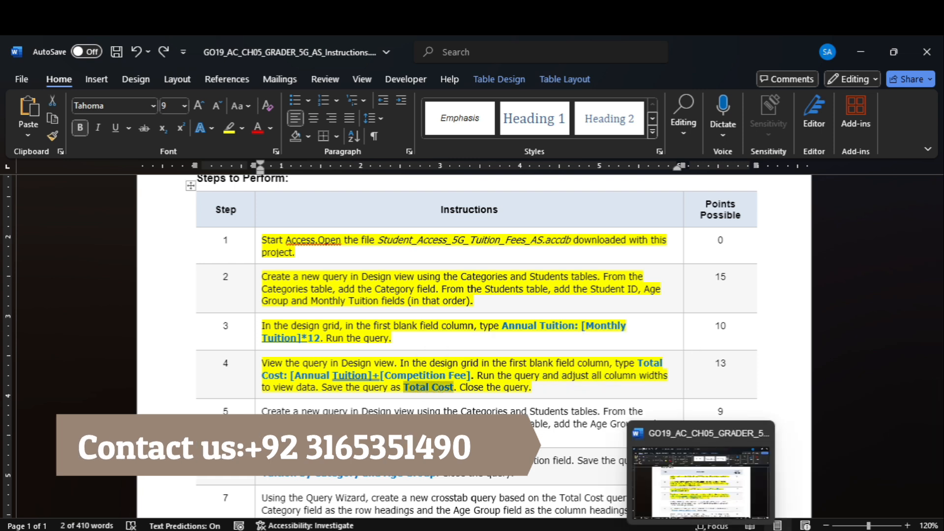
left_click(722, 529)
right_click(187, 170)
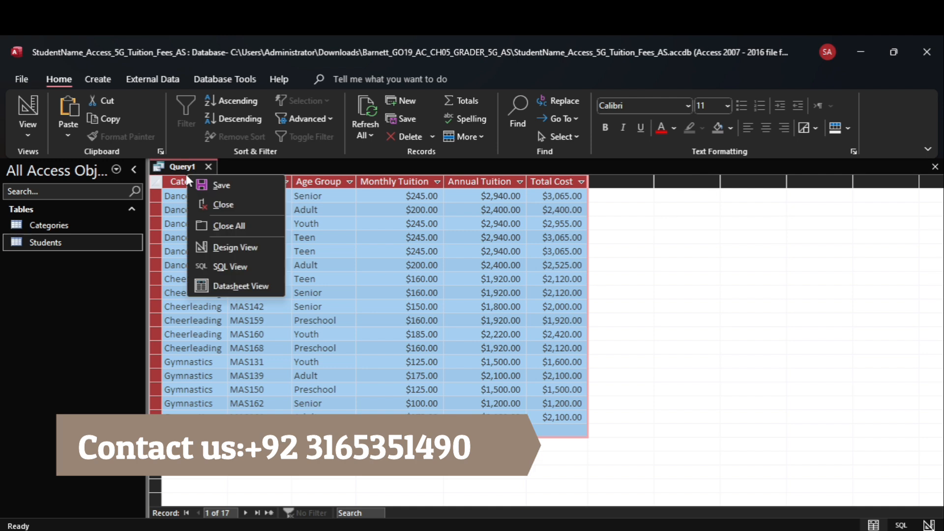
left_click(204, 184)
key("ctrl+v")
left_click(474, 239)
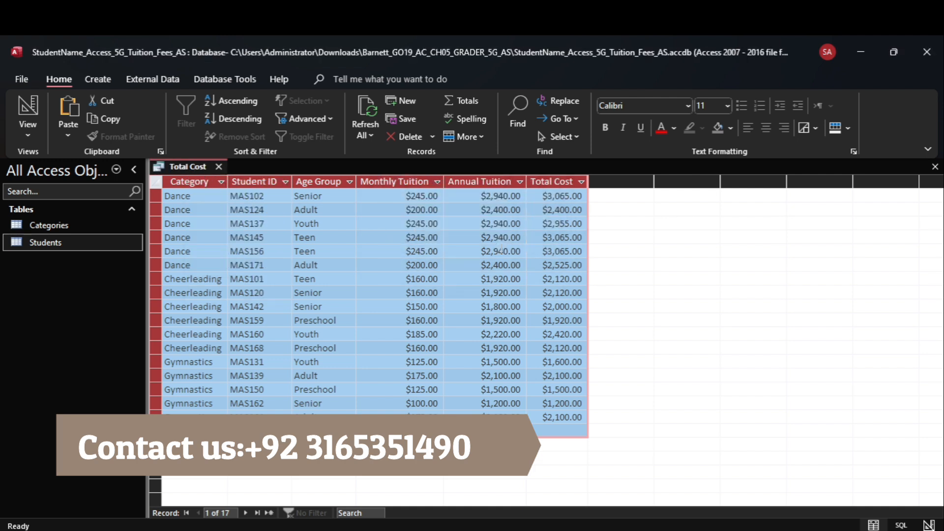
left_click(637, 428)
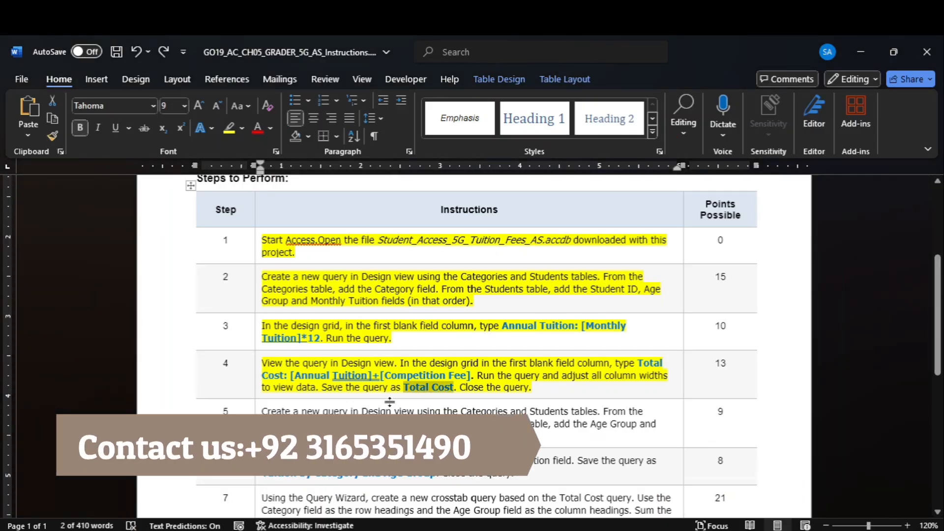
left_click(714, 490)
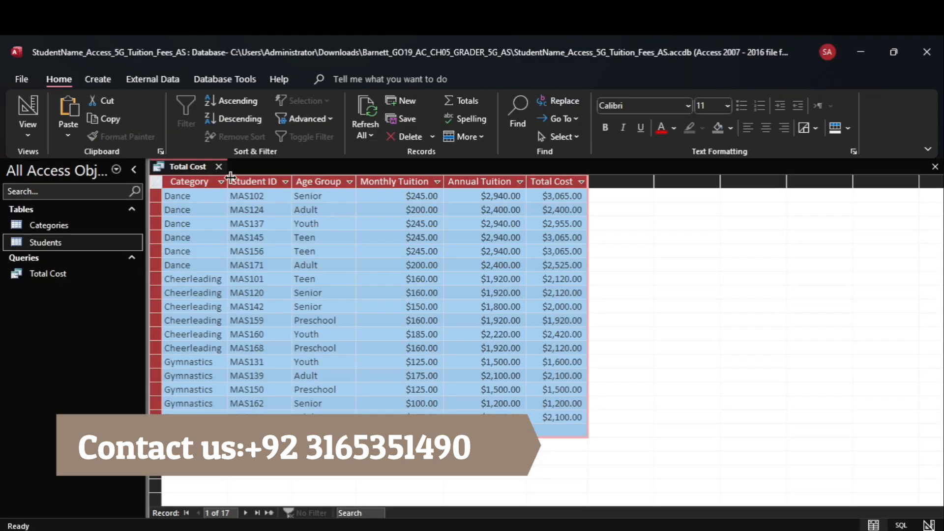
left_click(219, 167)
- Highlight step 5's instructions (new Categories and Students query with three fields) in yellow
mouse_move(679, 507)
left_click(696, 472)
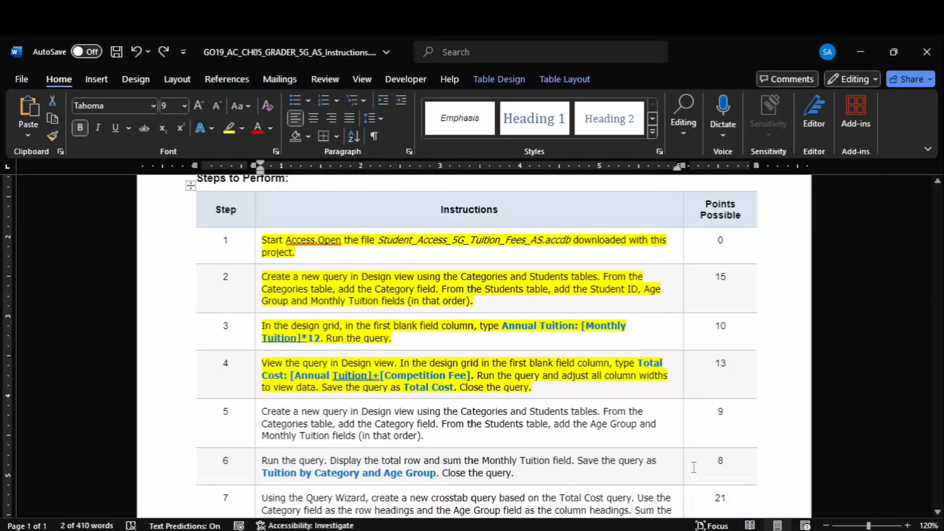
scroll(626, 259, "down", 3)
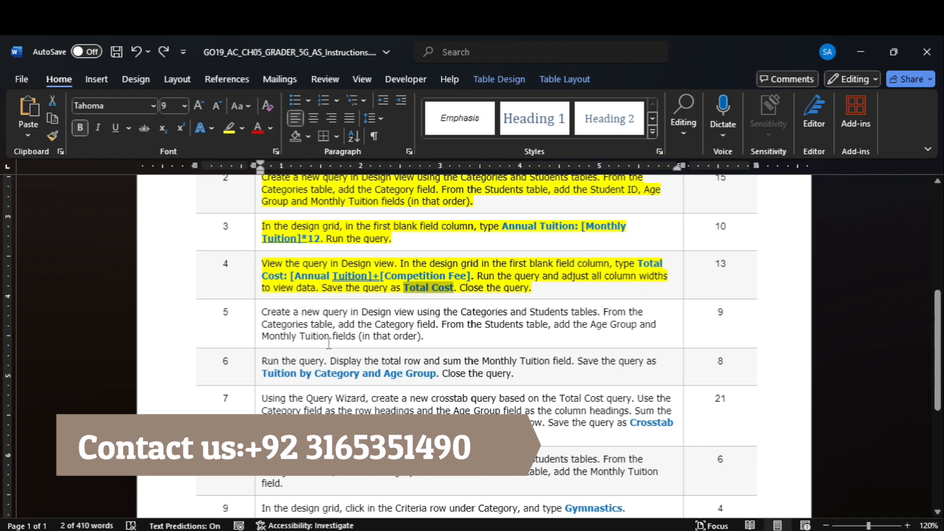
left_click(258, 334)
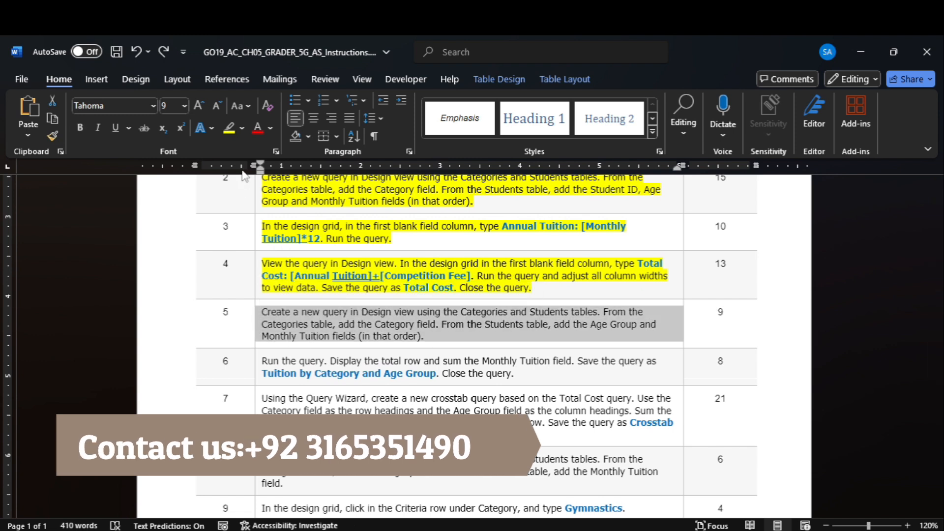
left_click(228, 129)
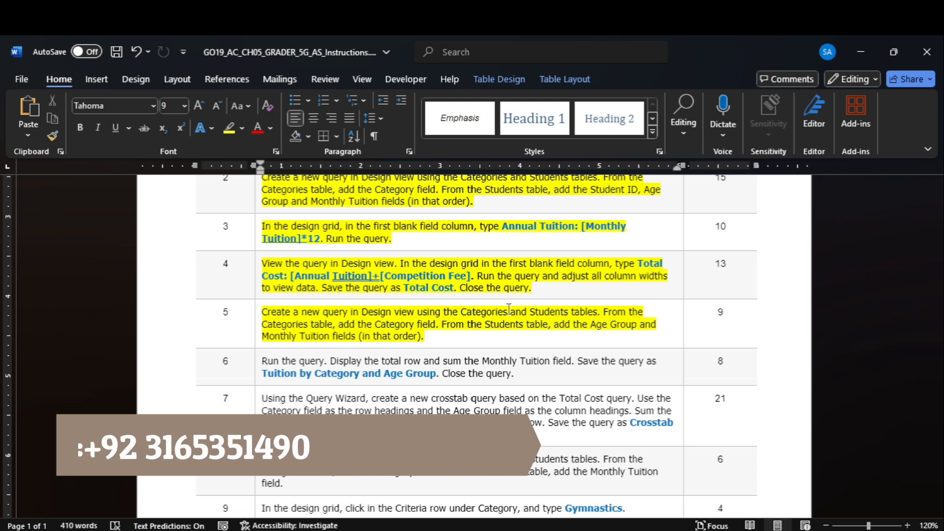
- Create a design-view query with Categories and Students, enlarging the Students field list
mouse_move(732, 530)
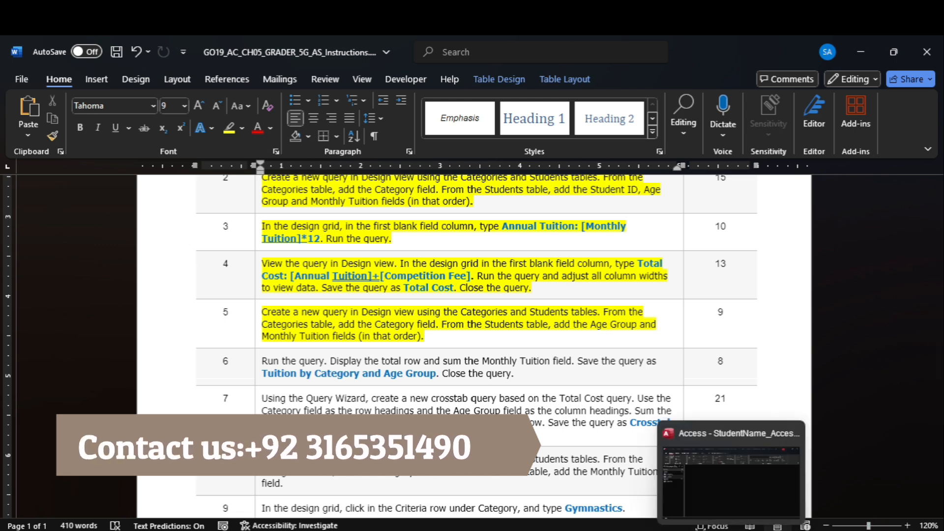
left_click(732, 477)
left_click(98, 78)
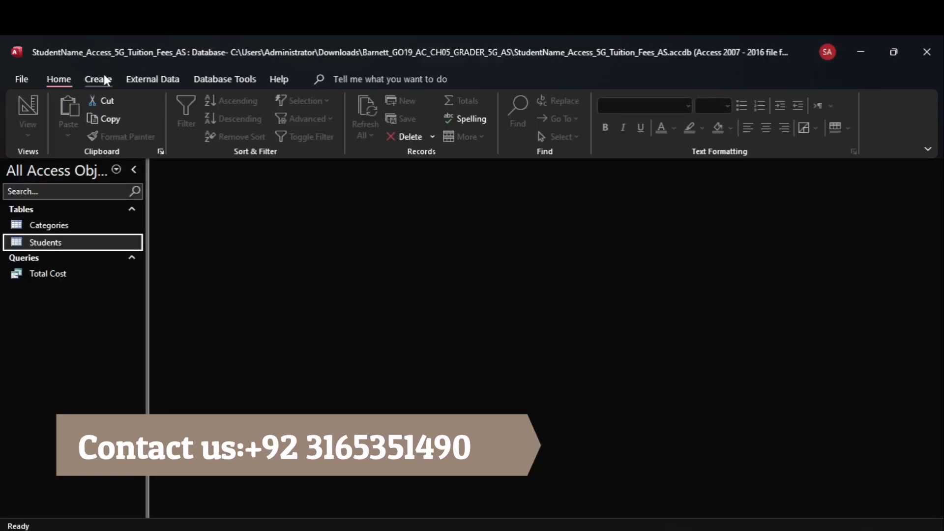
left_click(230, 114)
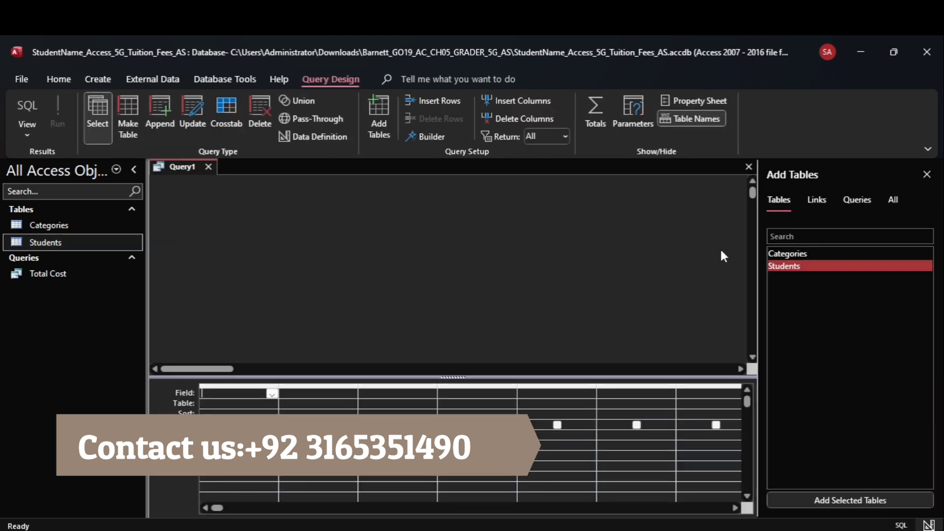
left_click(814, 257, "shift")
left_click(858, 494)
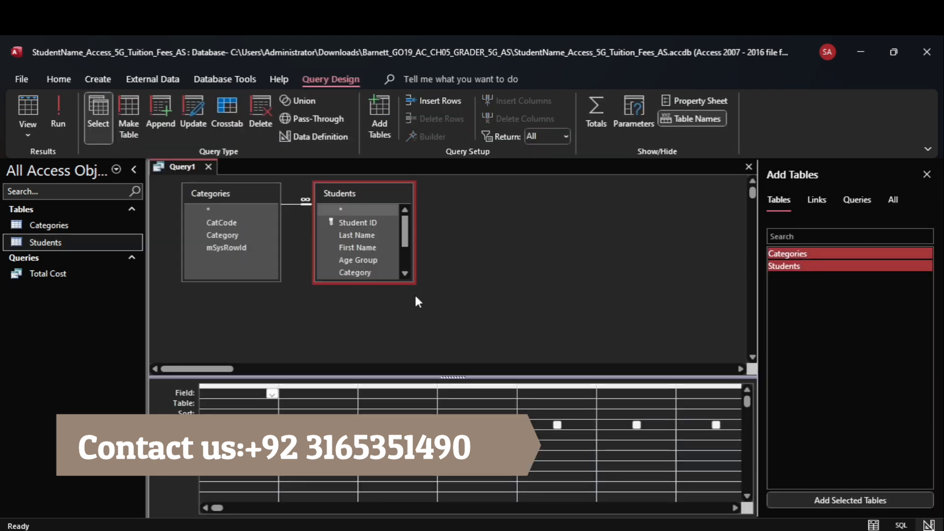
left_click_drag(369, 276, 384, 314)
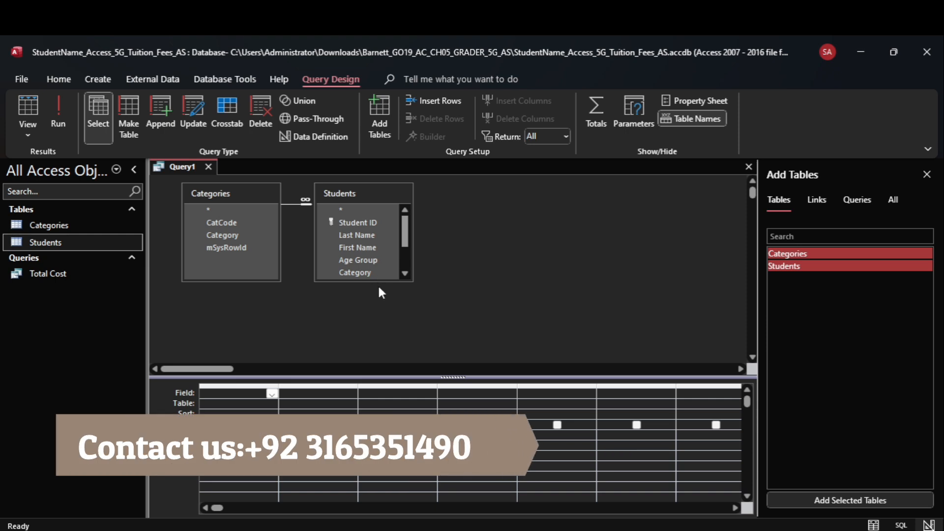
left_click_drag(379, 282, 389, 335)
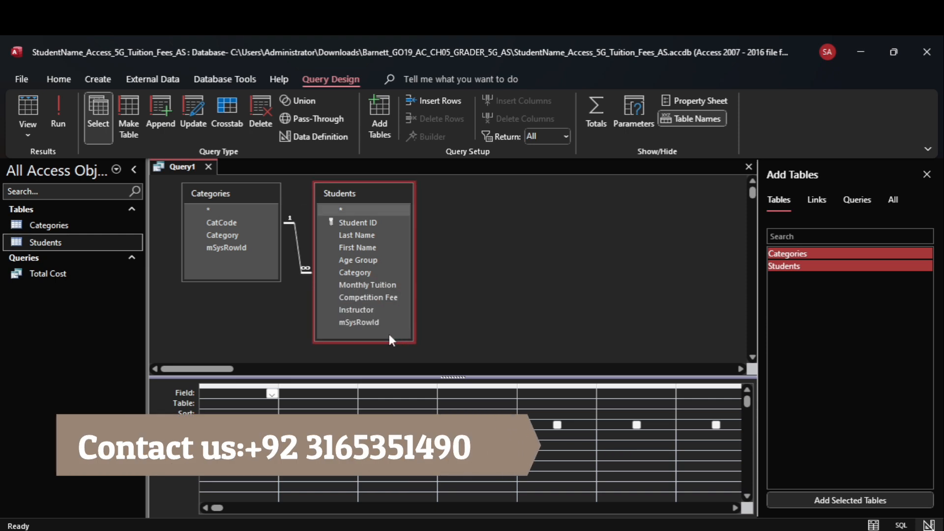
- Add the Category, Age Group and Monthly Tuition fields to the query grid
double_click(240, 234)
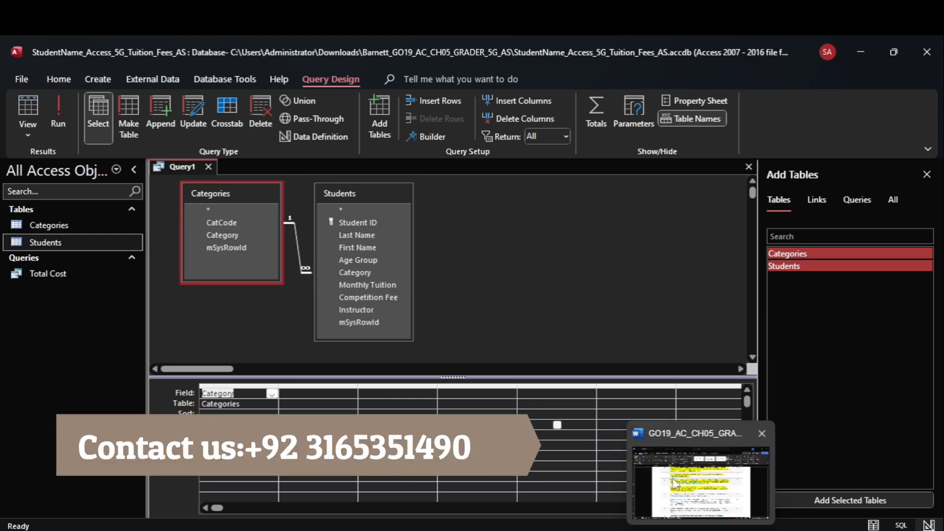
left_click(675, 481)
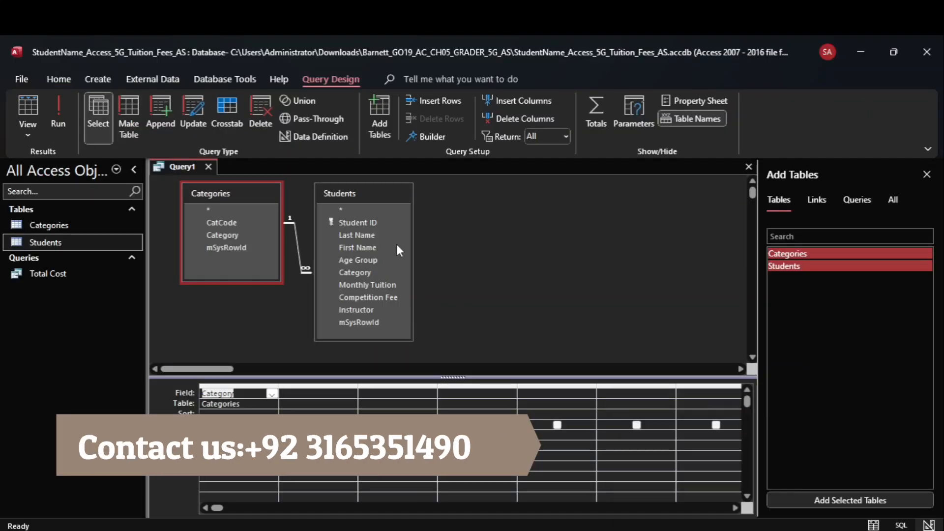
double_click(382, 261)
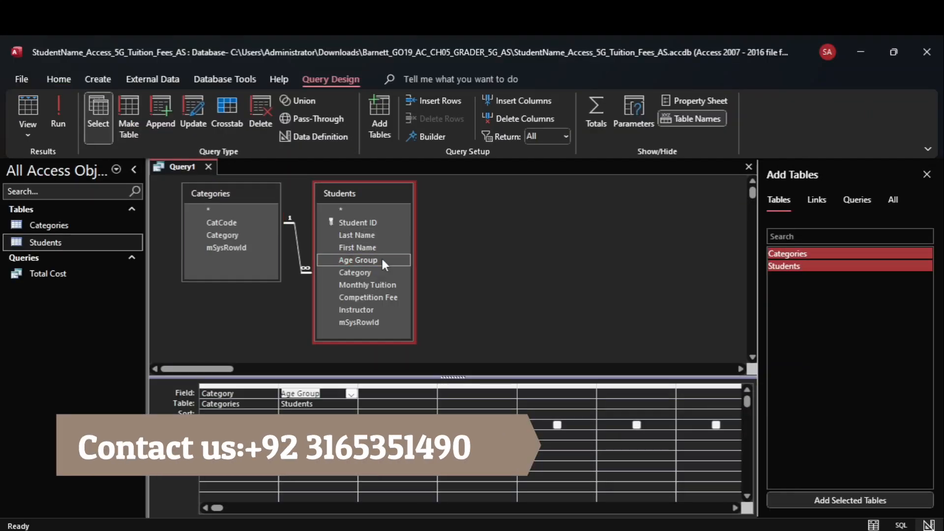
double_click(393, 285)
mouse_move(702, 529)
left_click(702, 484)
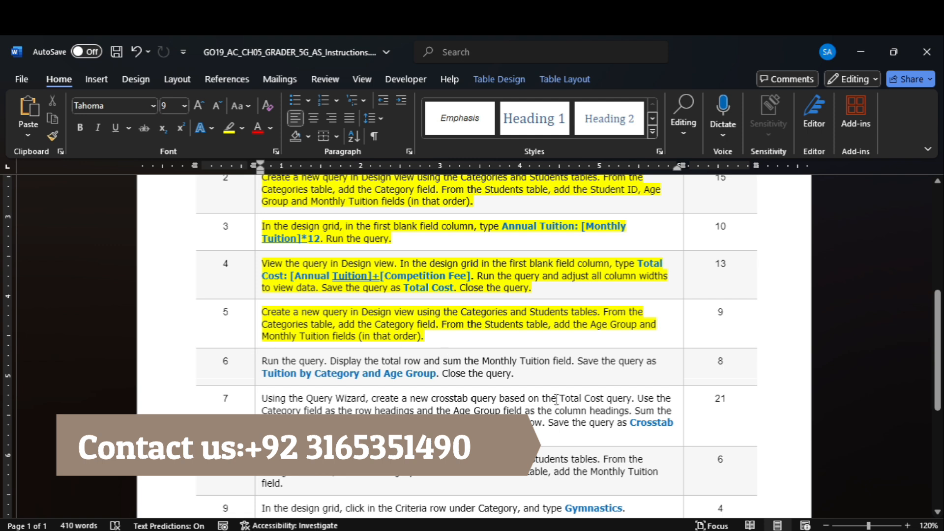
mouse_move(728, 529)
left_click(728, 497)
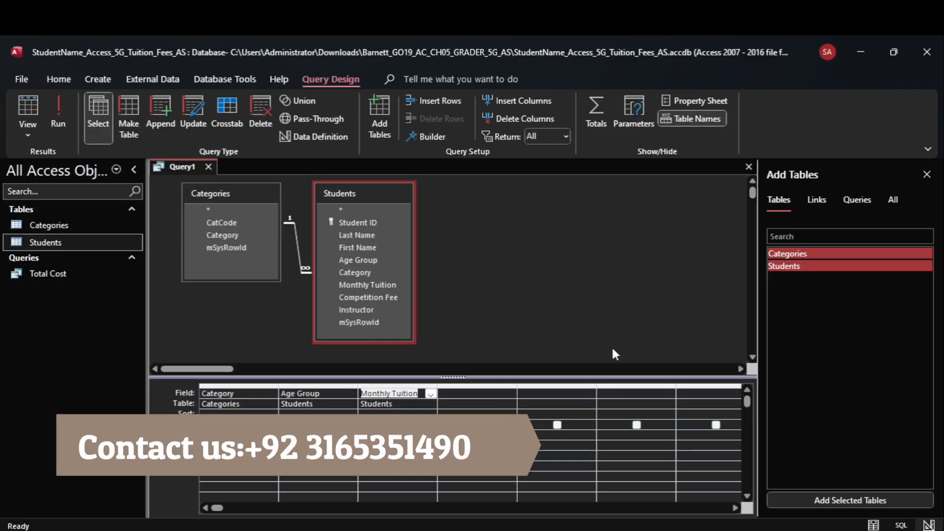
- Open Solved_Access_5G_Tuition_Fees_AS.accdb, then scroll back to the top of the Word instructions
left_click(712, 495)
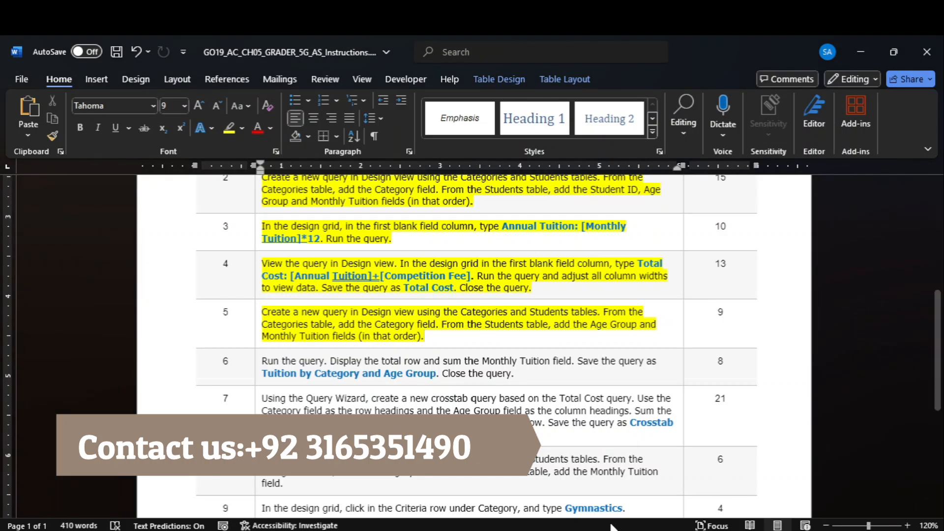
mouse_move(610, 529)
left_click(610, 482)
double_click(236, 200)
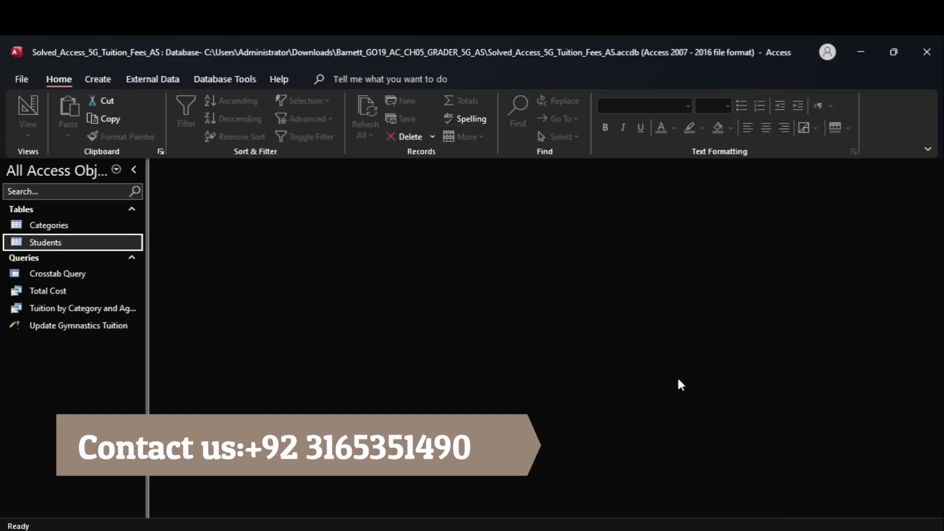
mouse_move(701, 529)
left_click(703, 493)
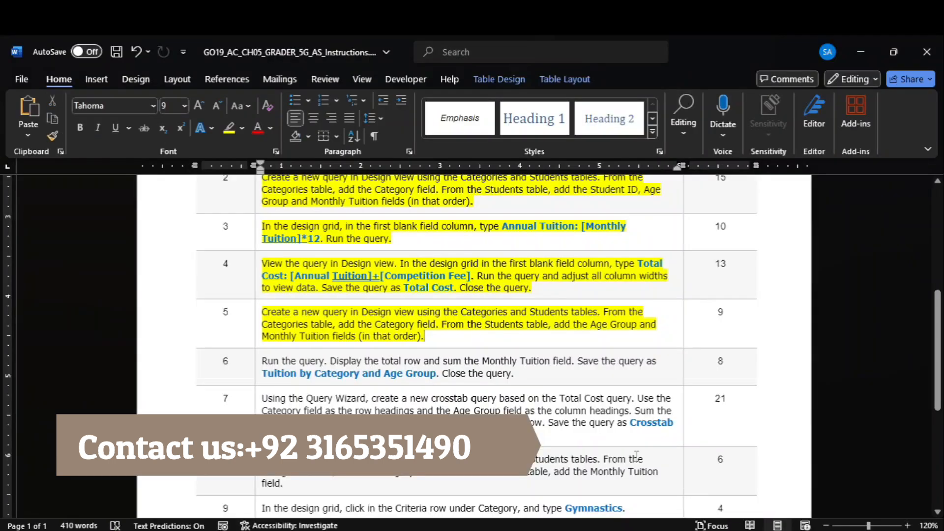
scroll(910, 228, "up", 6)
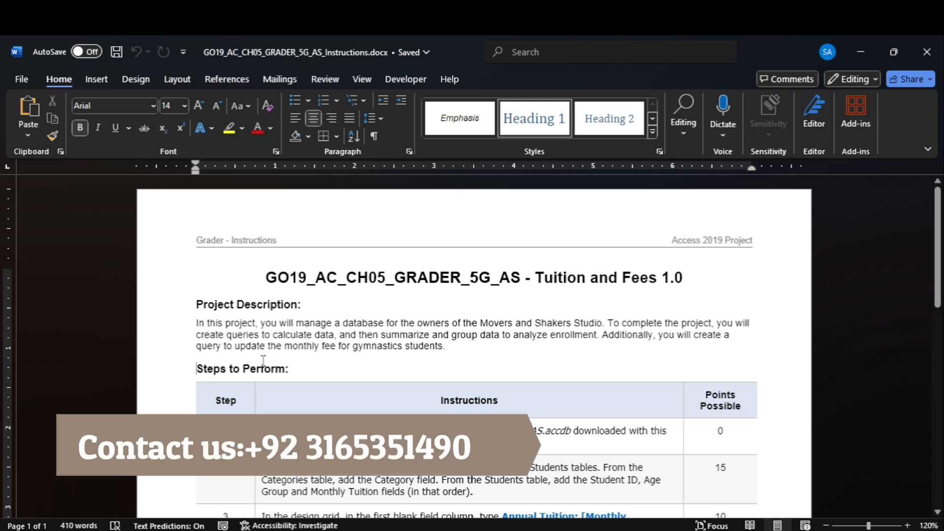
- Highlight step 1 in yellow and open StudentName_Access_5G_Tuition_Fees_AS.accdb from the project folder
triple_click(286, 367)
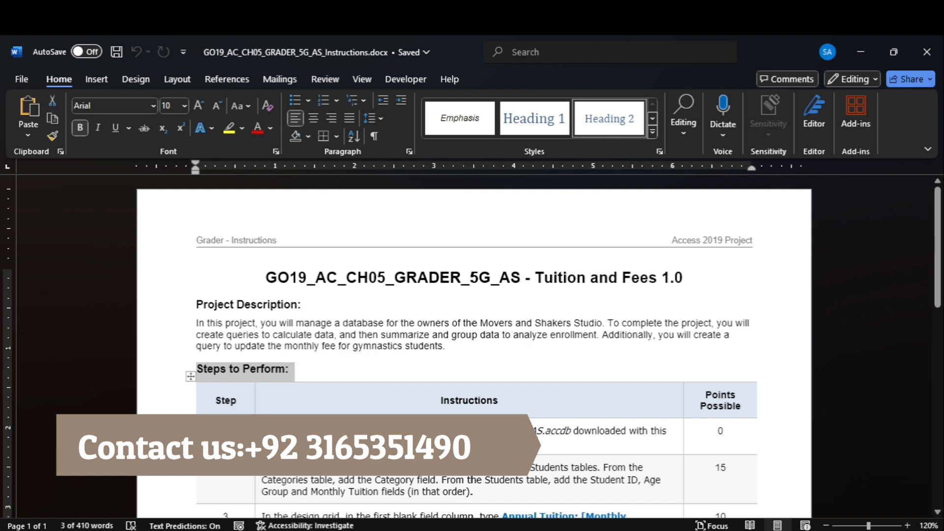
triple_click(295, 433)
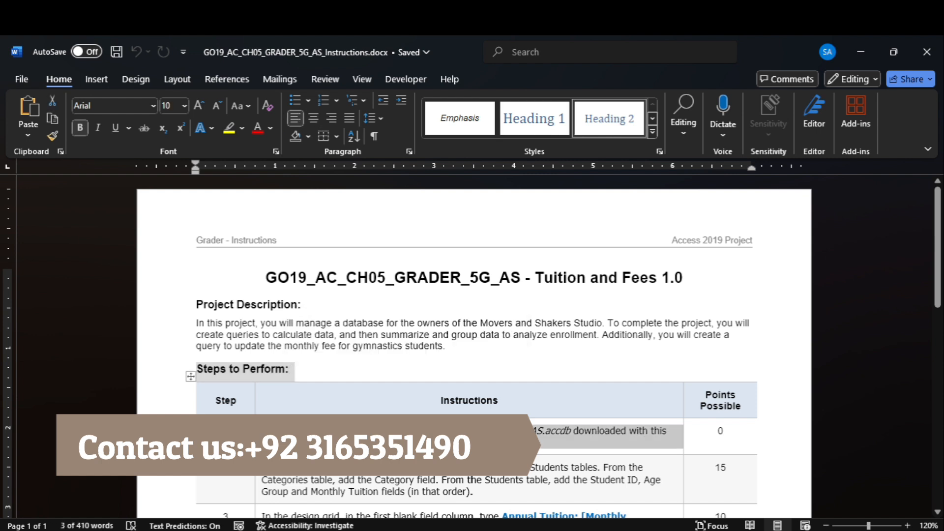
left_click(230, 127)
scroll(501, 253, "down", 3)
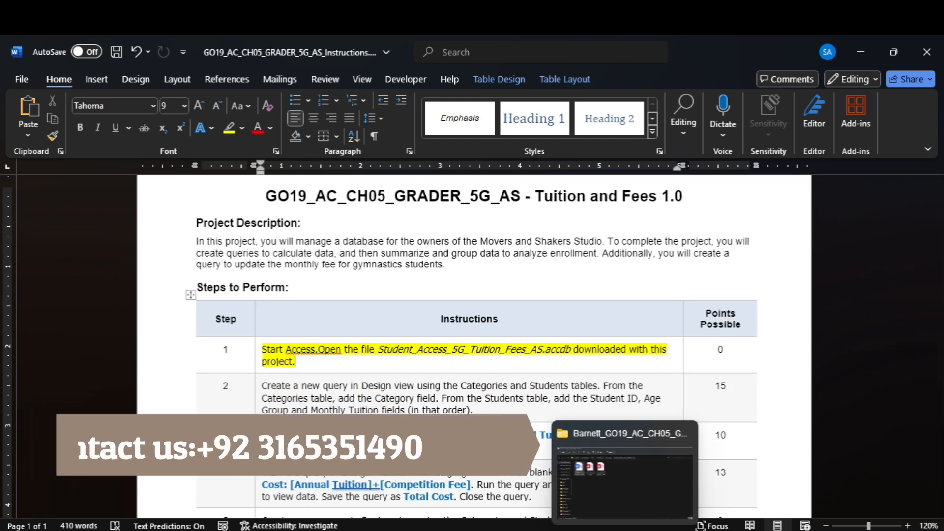
left_click(625, 528)
double_click(294, 170)
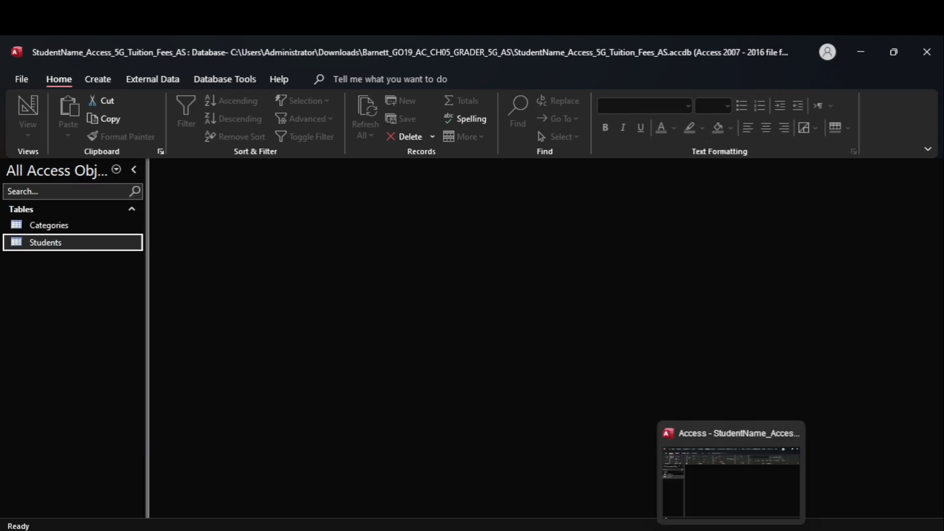
- Back in the Word instructions, highlight step 2's instruction text in yellow
mouse_move(699, 529)
left_click(677, 465)
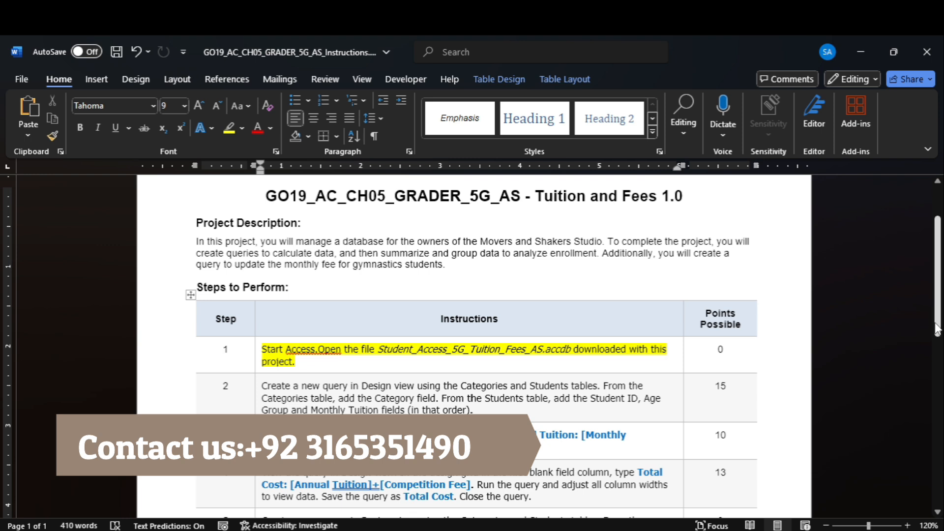
scroll(472, 344, "down", 8)
scroll(886, 223, "up", 8)
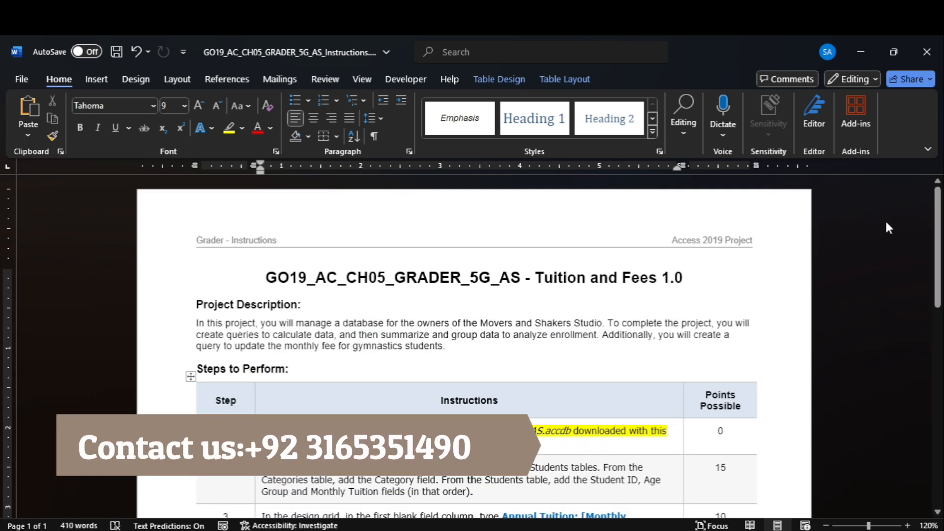
left_click_drag(938, 255, 911, 287)
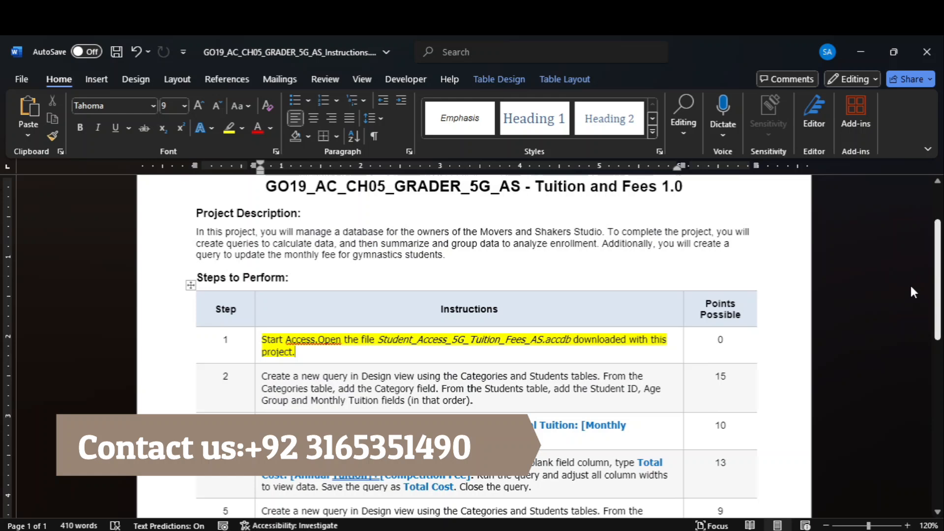
left_click(255, 396)
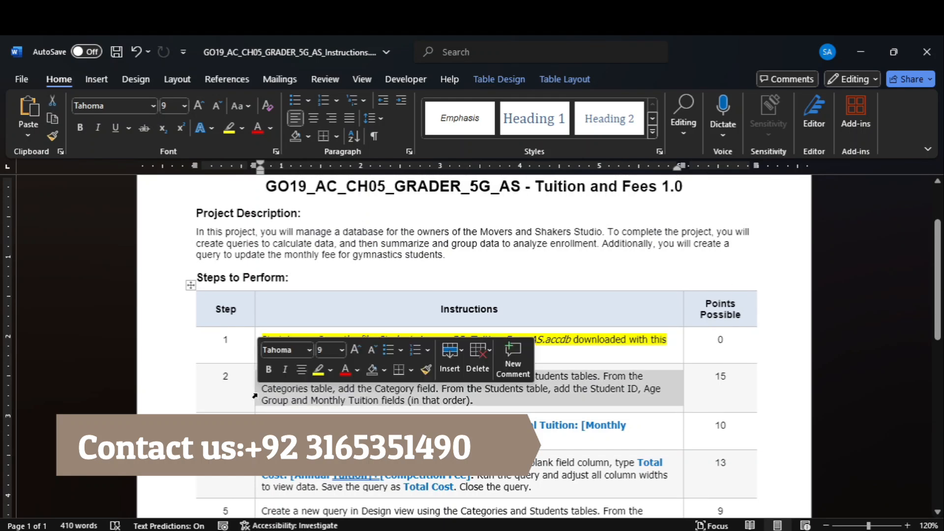
left_click(227, 131)
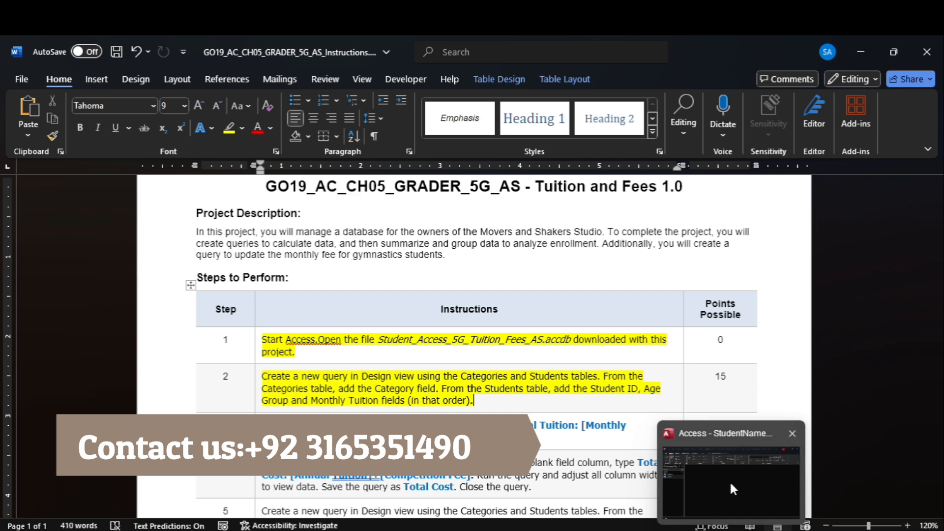
left_click(730, 480)
- Create a new Design-view query with the Categories and Students tables, enlarging the Students field list
left_click(108, 84)
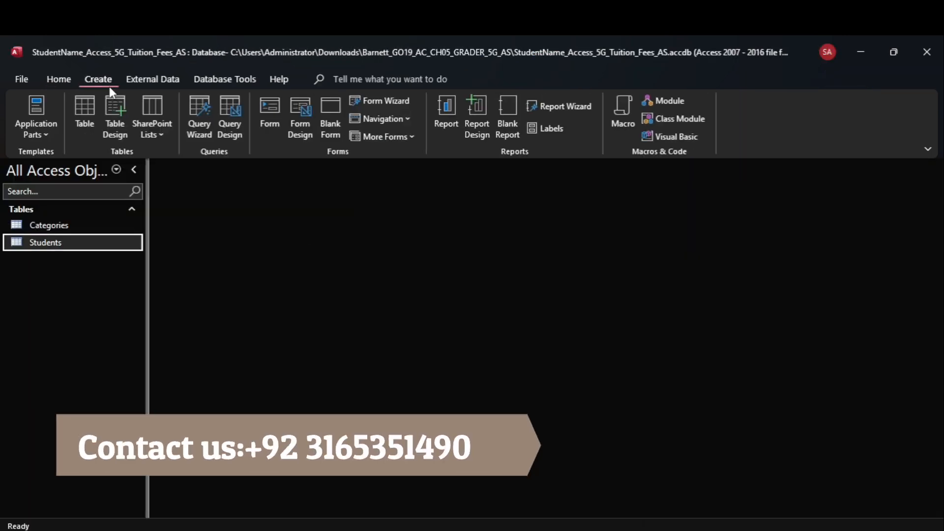
left_click(234, 114)
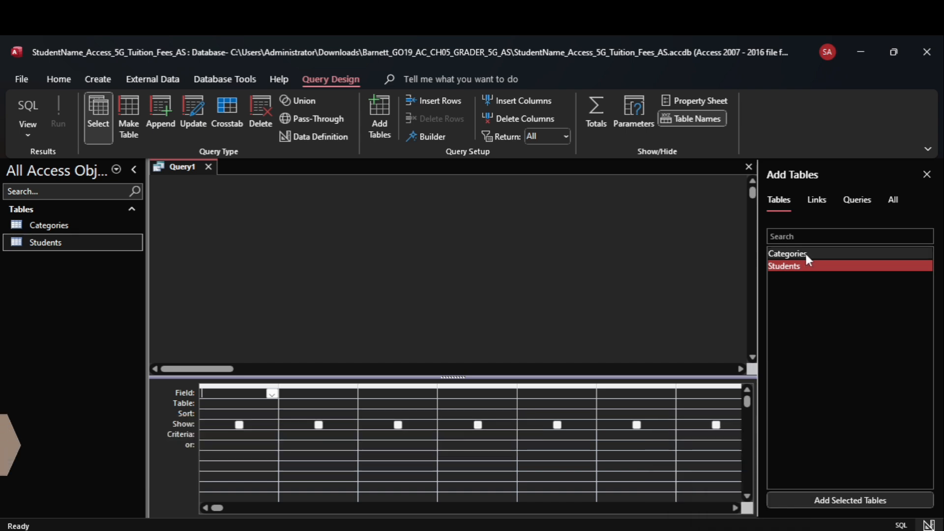
left_click(804, 253, "shift")
left_click(850, 500)
left_click_drag(364, 285, 391, 333)
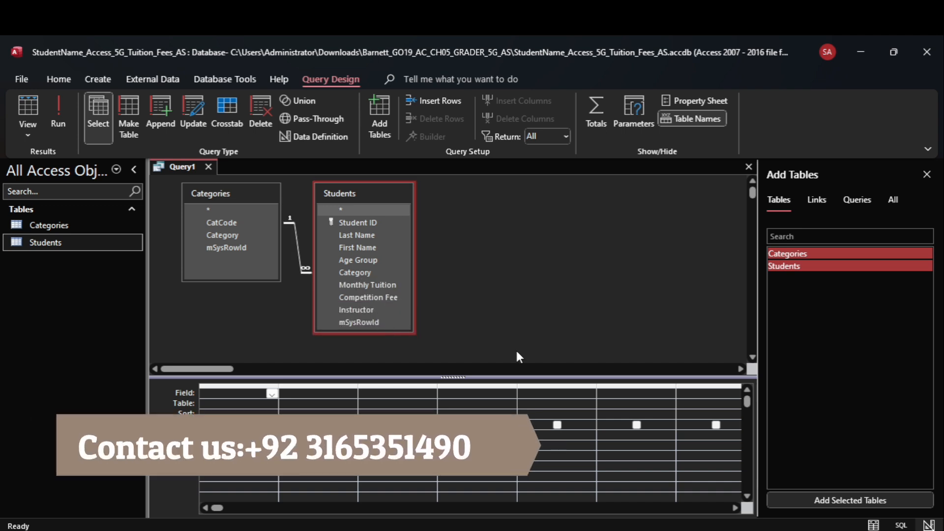
mouse_move(699, 530)
left_click(682, 482)
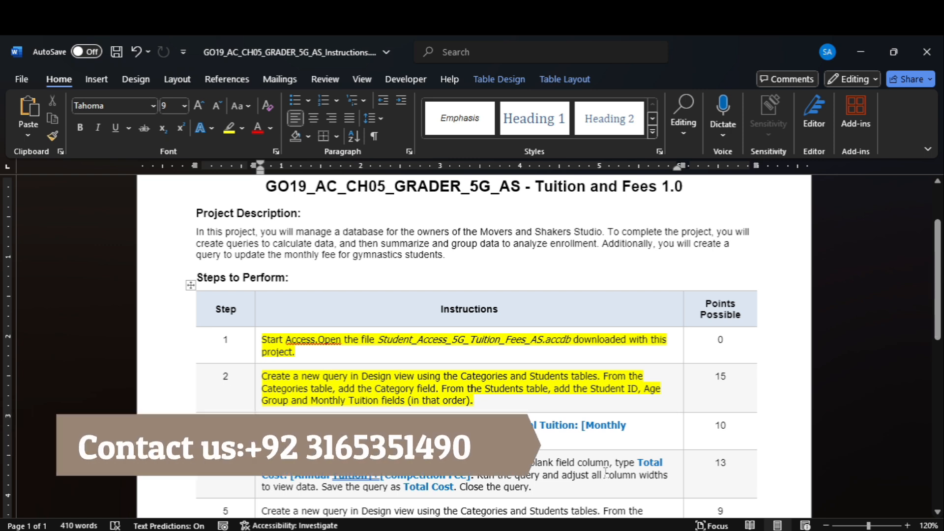
mouse_move(731, 530)
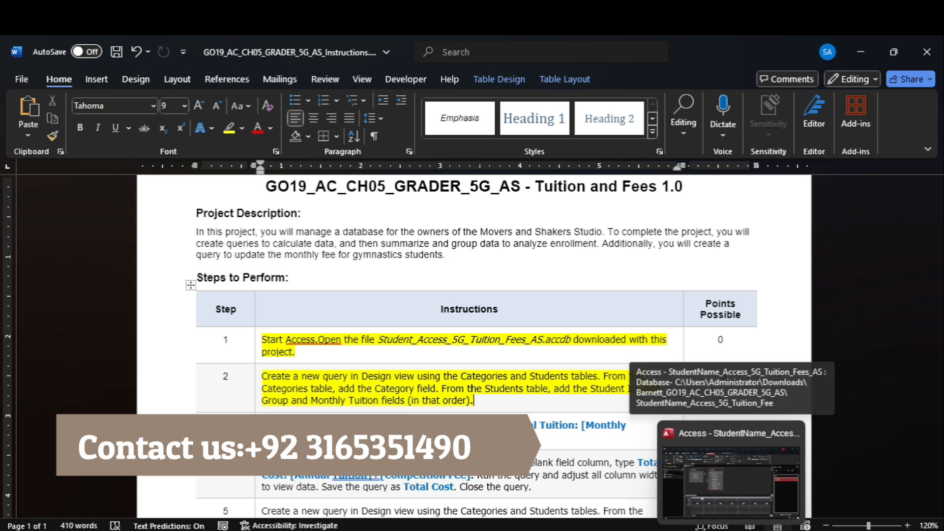
left_click(731, 472)
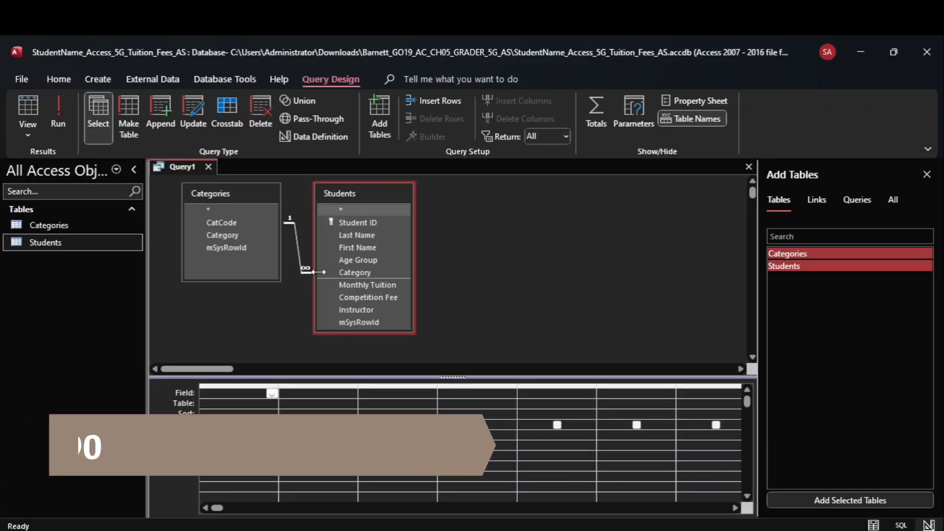
- Add Category, Student ID, Age Group and Monthly Tuition to the query design grid
double_click(239, 235)
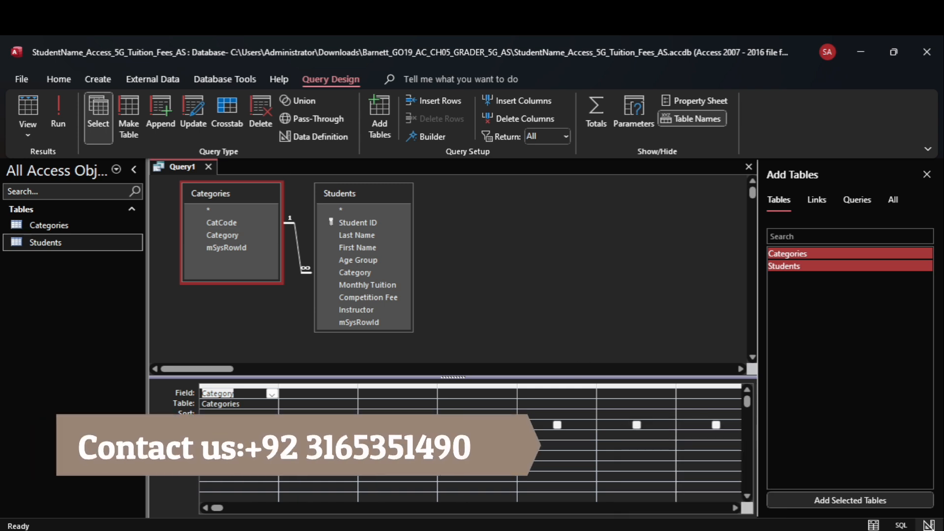
left_click(703, 475)
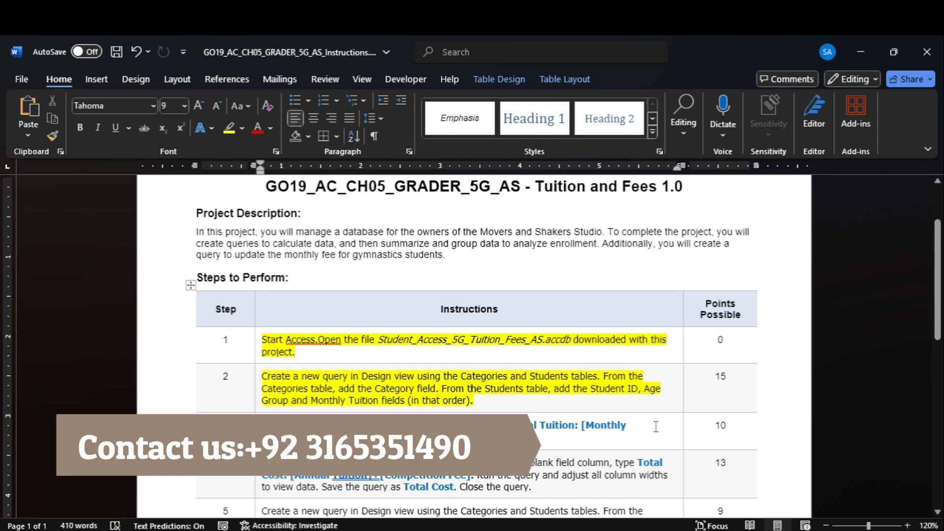
left_click(732, 530)
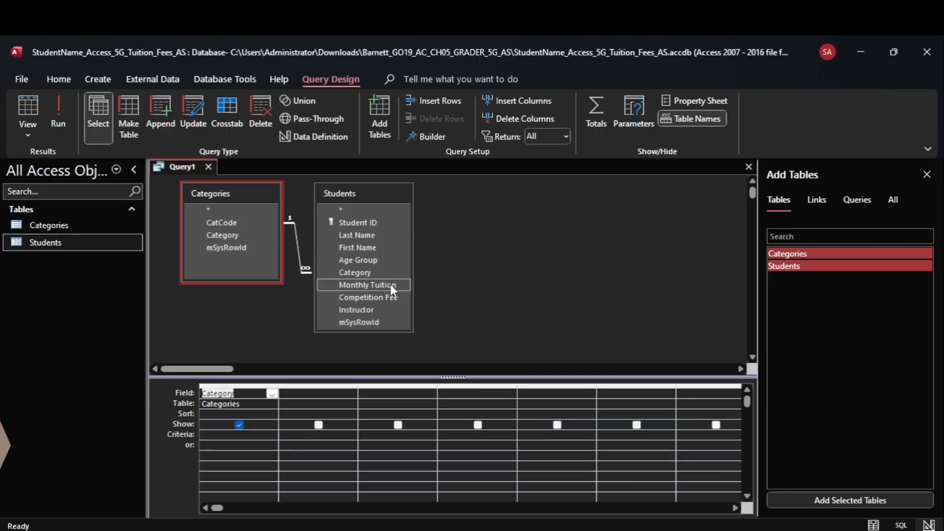
double_click(360, 223)
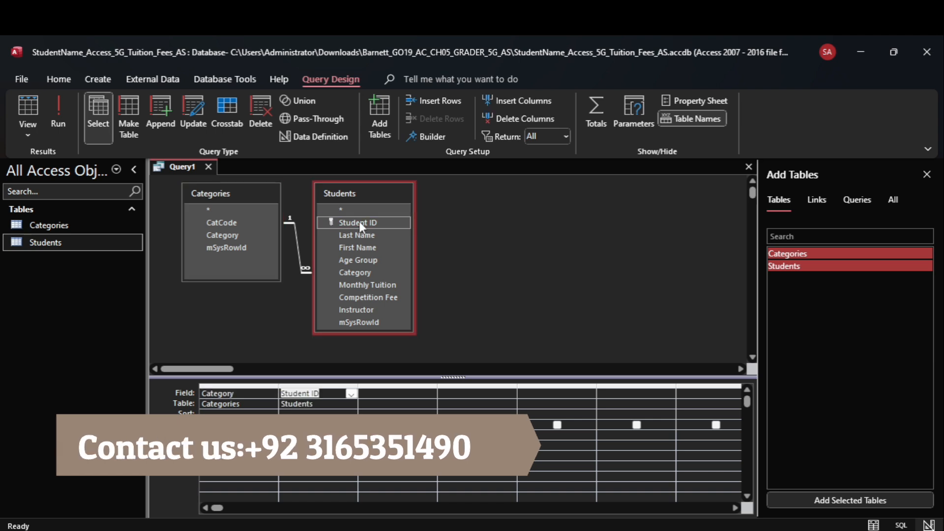
double_click(376, 260)
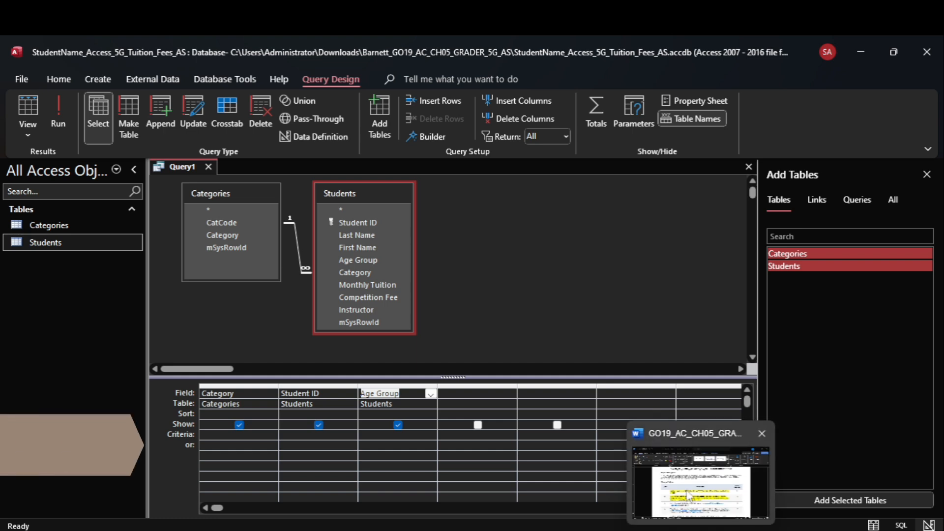
left_click(688, 494)
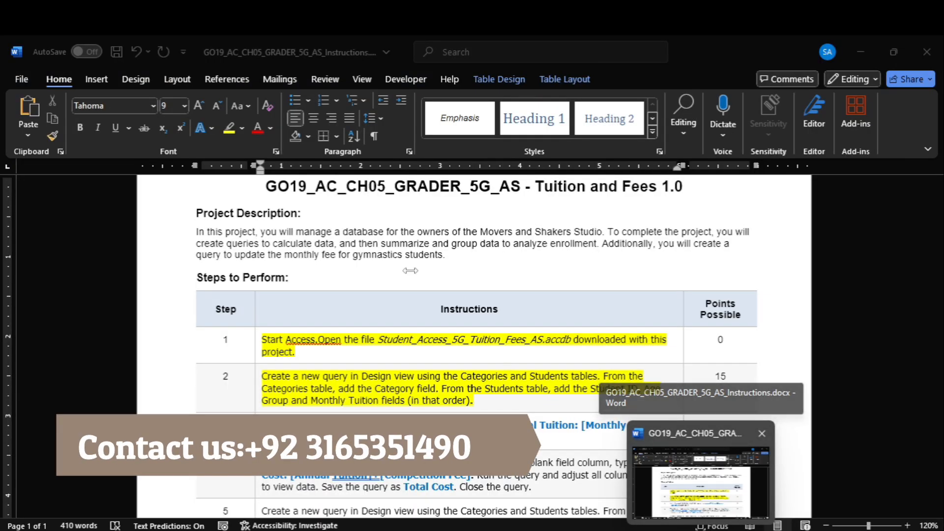
key("alt+Tab")
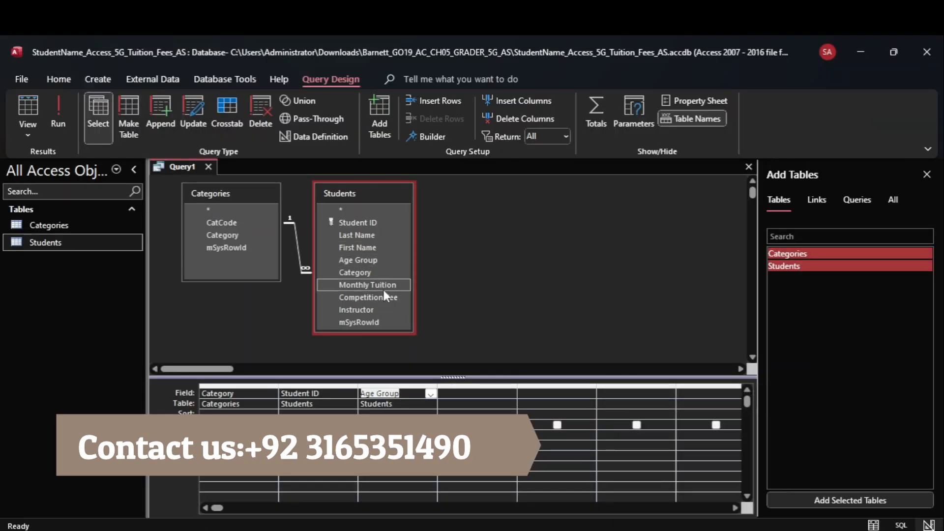
double_click(383, 285)
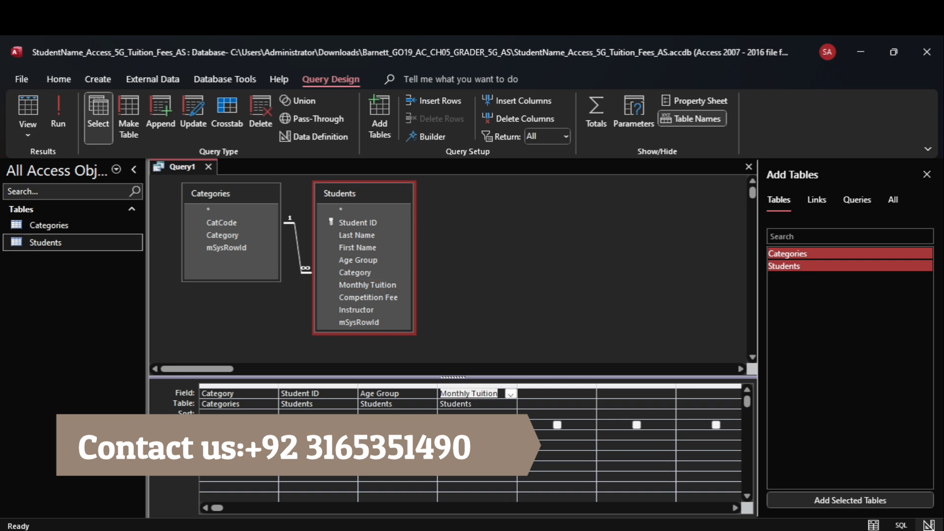
left_click(698, 487)
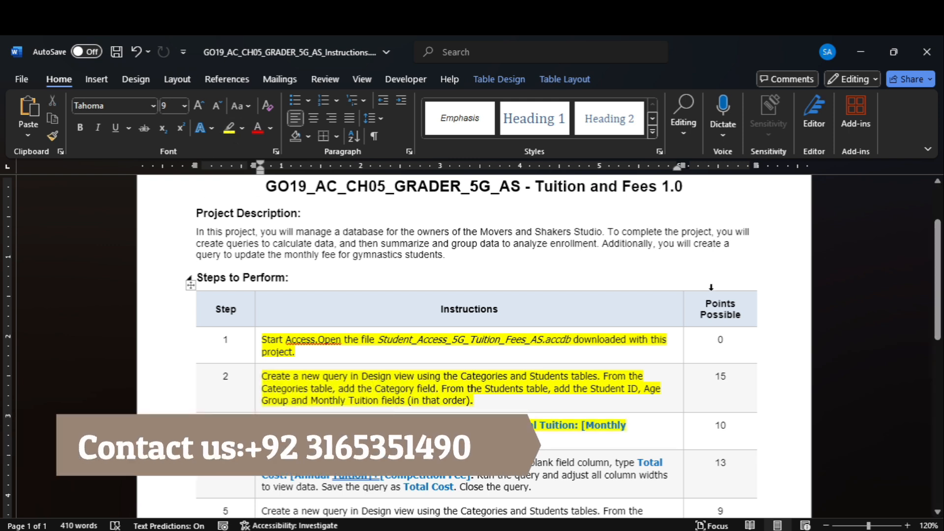
- Paste the Annual Tuition expression (Monthly Tuition × 12) into the fifth field and run the query
scroll(711, 287, "down", 3)
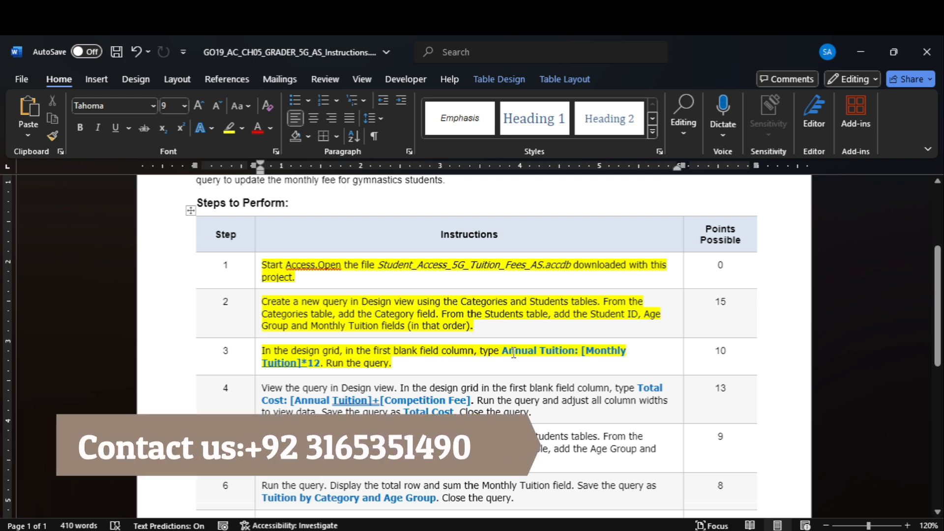
left_click_drag(518, 354, 323, 369)
key("ctrl+c")
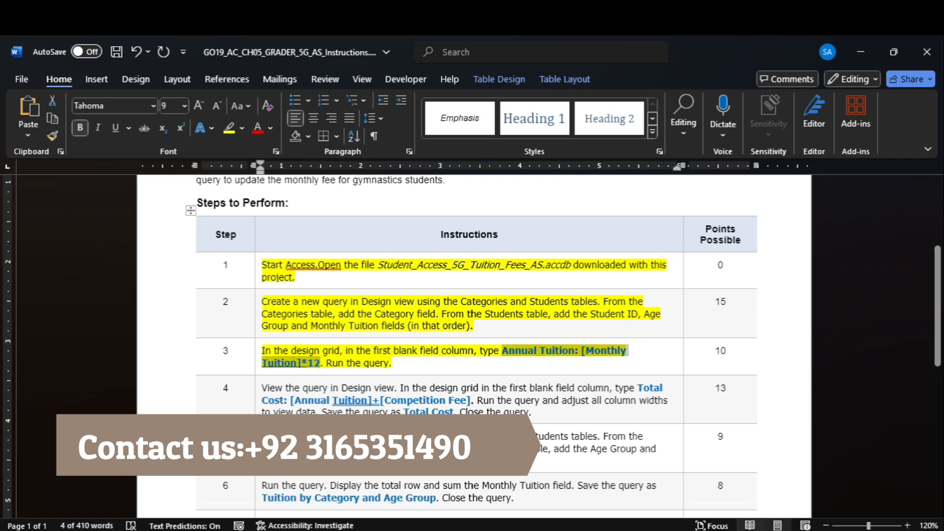
left_click(733, 504)
left_click(544, 397)
key("ctrl+v")
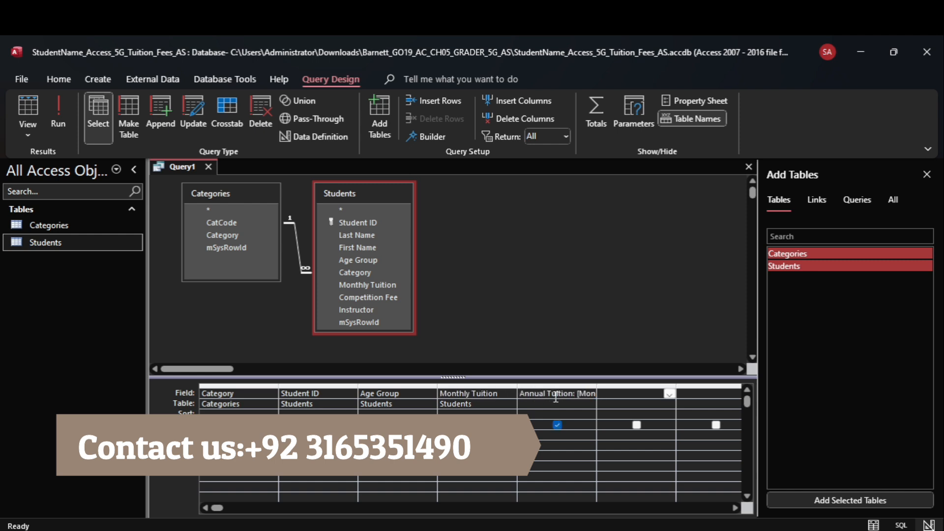
left_click(55, 120)
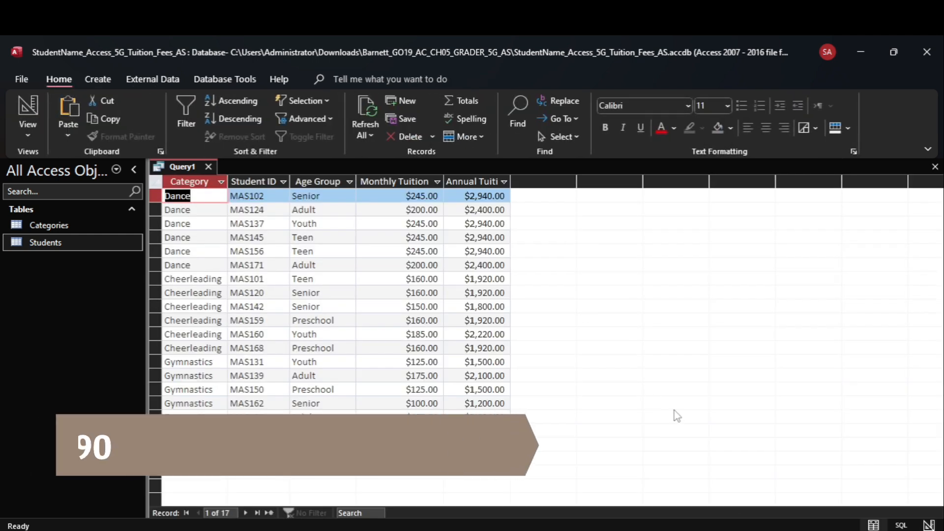
mouse_move(701, 527)
left_click(701, 482)
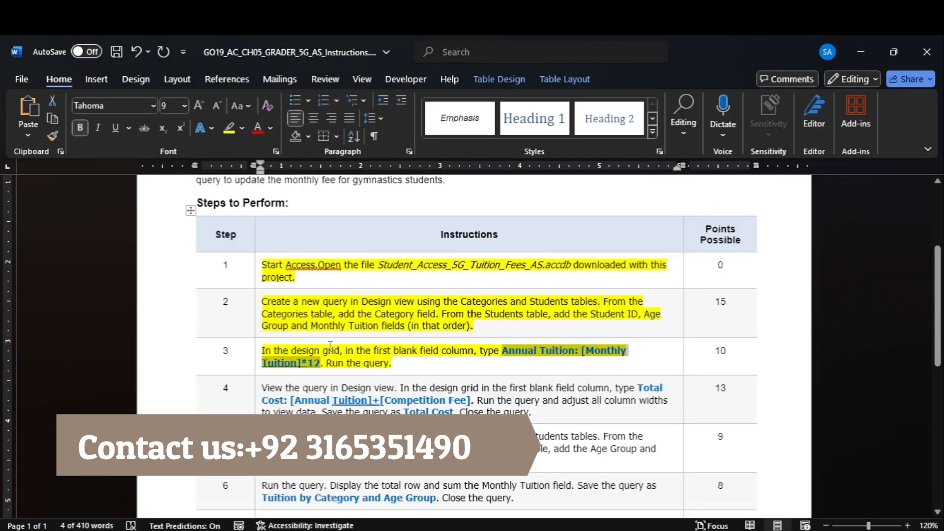
- Highlight step 4's Total Cost instruction cell in yellow in the Word document
left_click(256, 411)
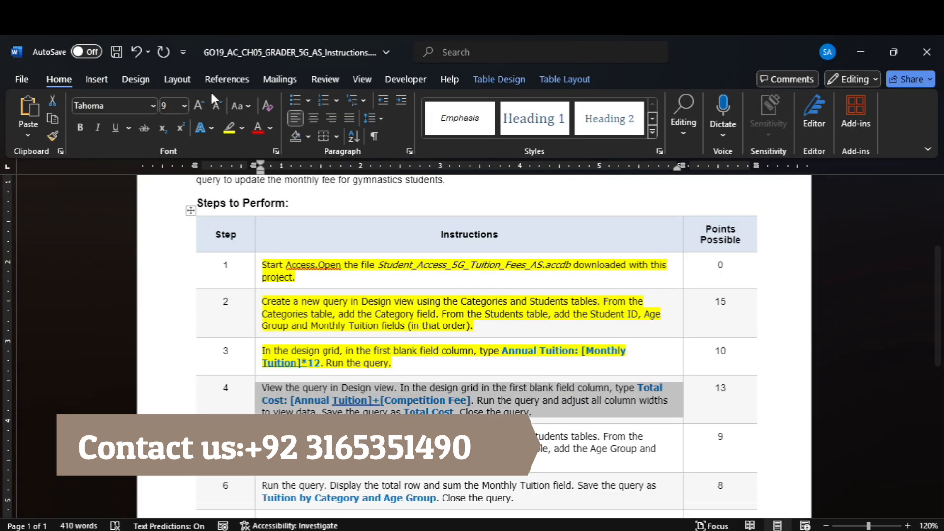
left_click(229, 131)
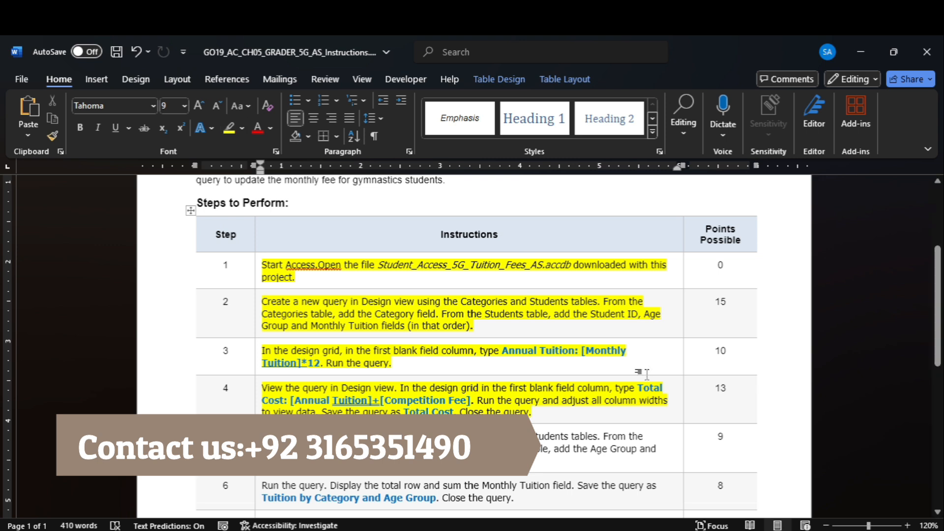
scroll(896, 288, "up", 3)
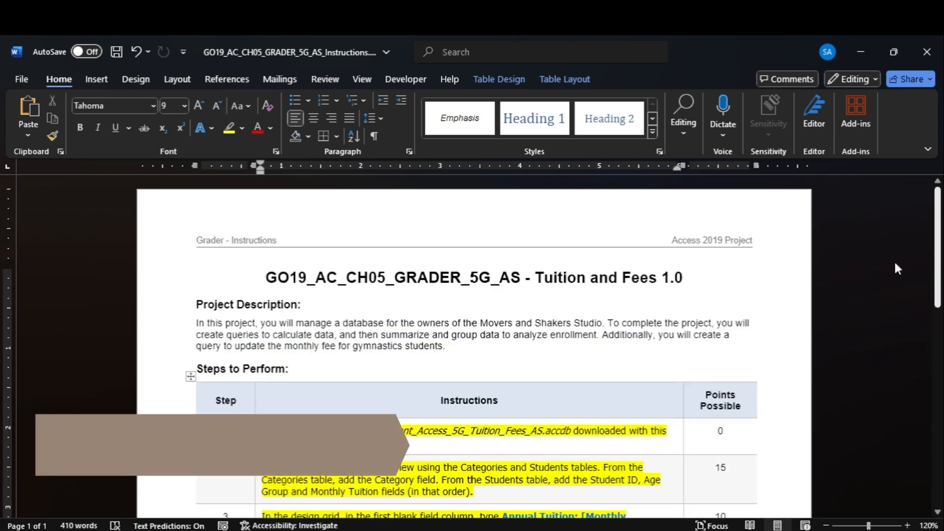
scroll(894, 260, "down", 5)
scroll(474, 344, "down", 5)
left_click_drag(938, 423, 929, 202)
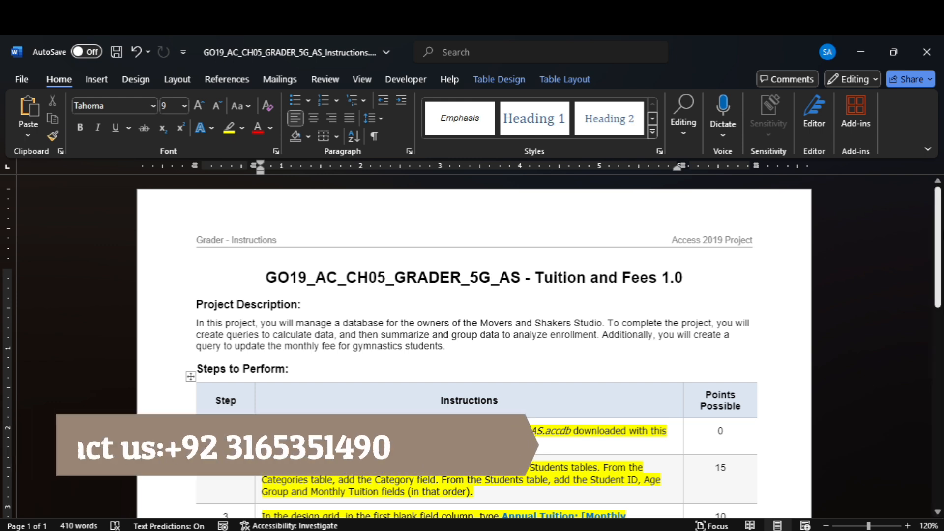
scroll(915, 297, "down", 10)
scroll(915, 297, "up", 5)
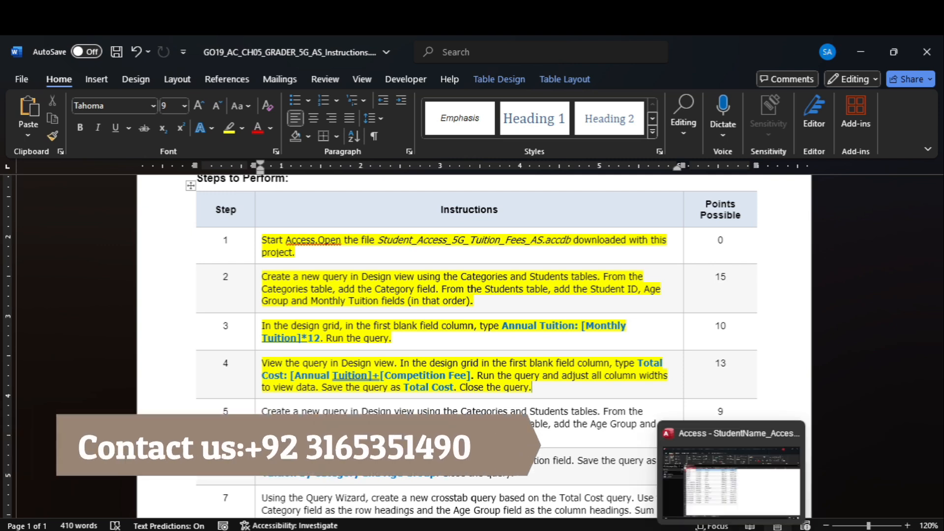
left_click(732, 530)
- Return the query to Design view and copy the Total Cost expression from step 4
left_click(28, 129)
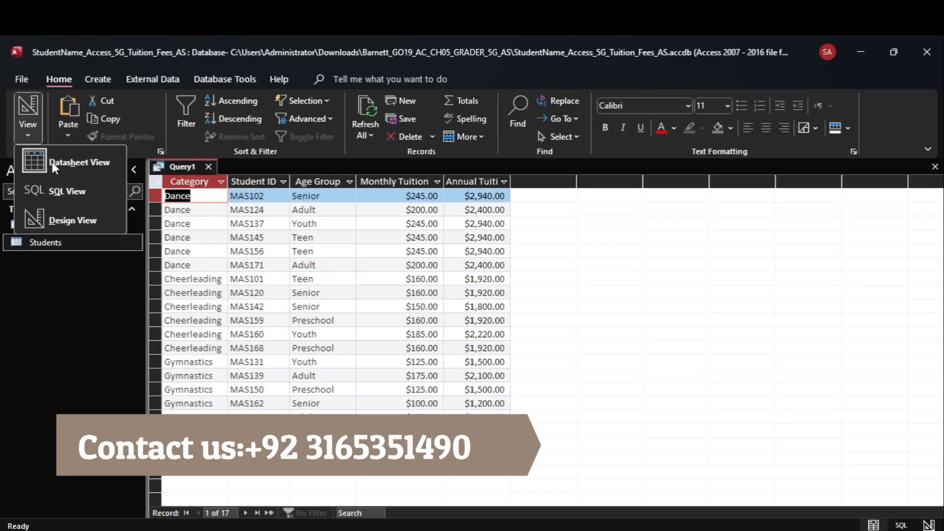
left_click(74, 220)
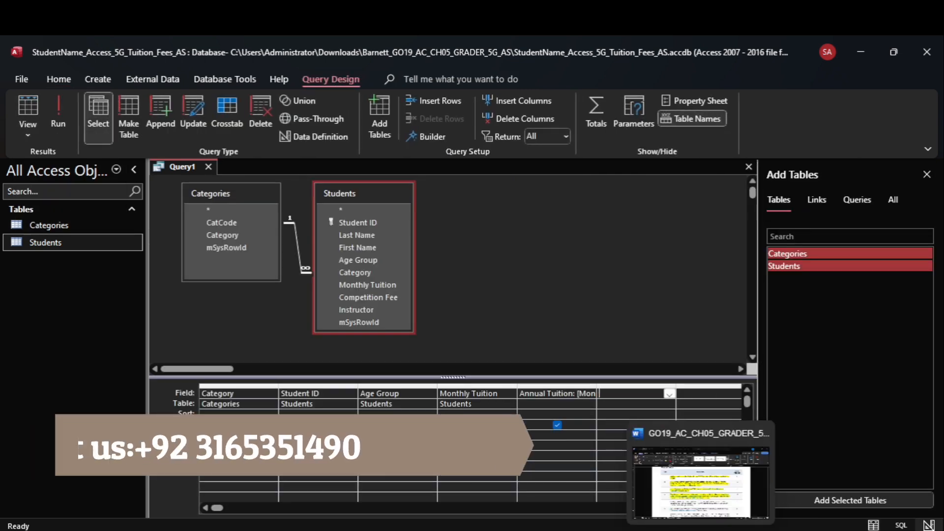
left_click(701, 530)
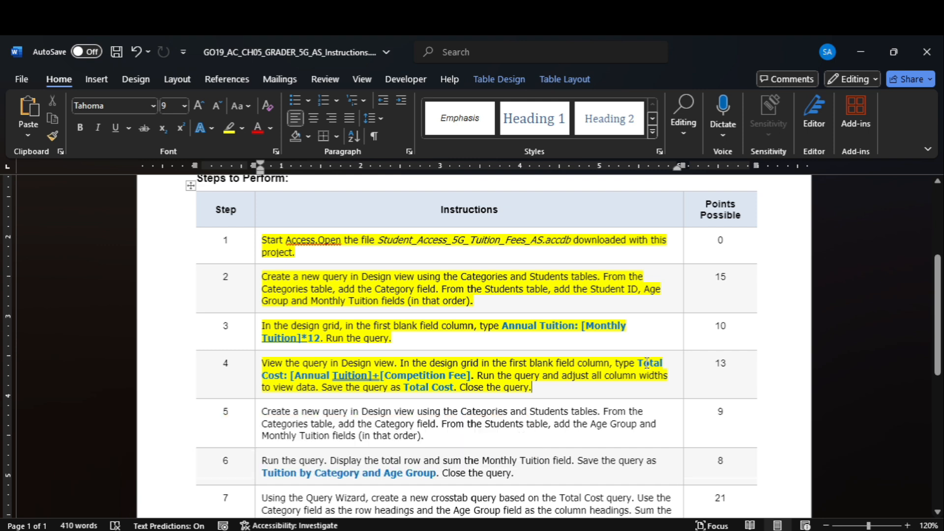
left_click_drag(651, 364, 469, 377)
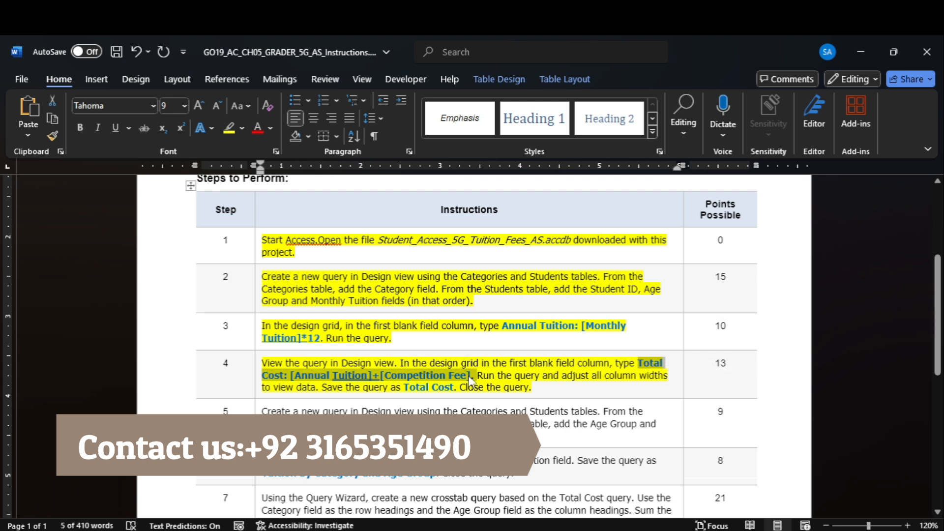
key("ctrl+v")
key("ctrl+z")
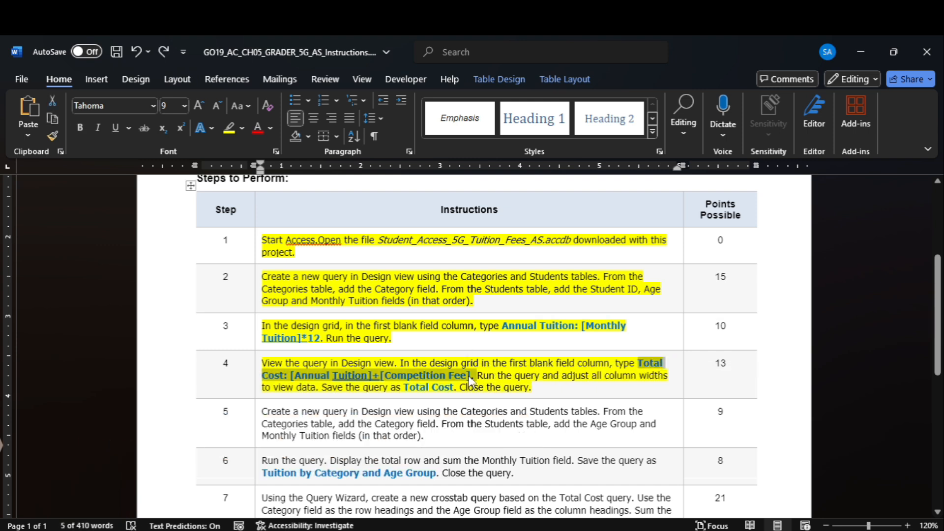
- Paste the Total Cost expression into the next empty field and run the query
mouse_move(733, 530)
left_click(732, 482)
left_click(613, 392)
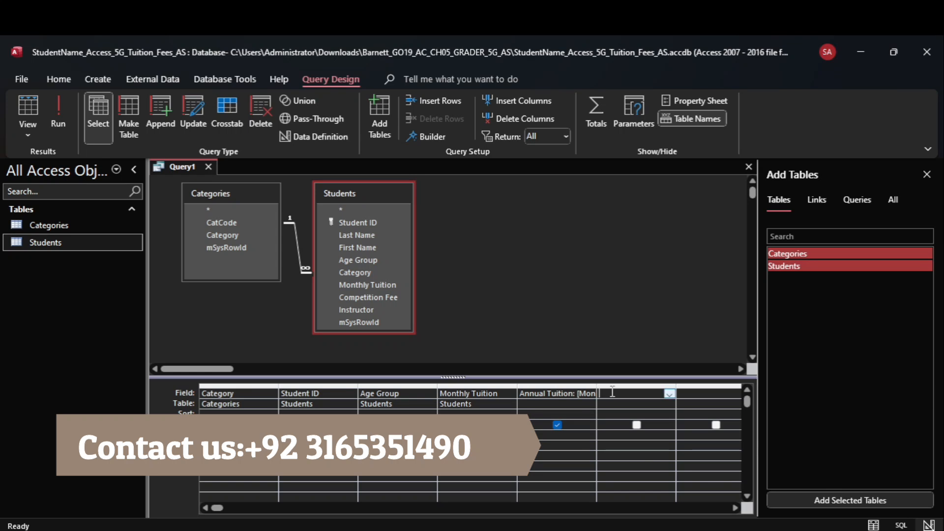
key("ctrl+v")
type("=")
key("Return")
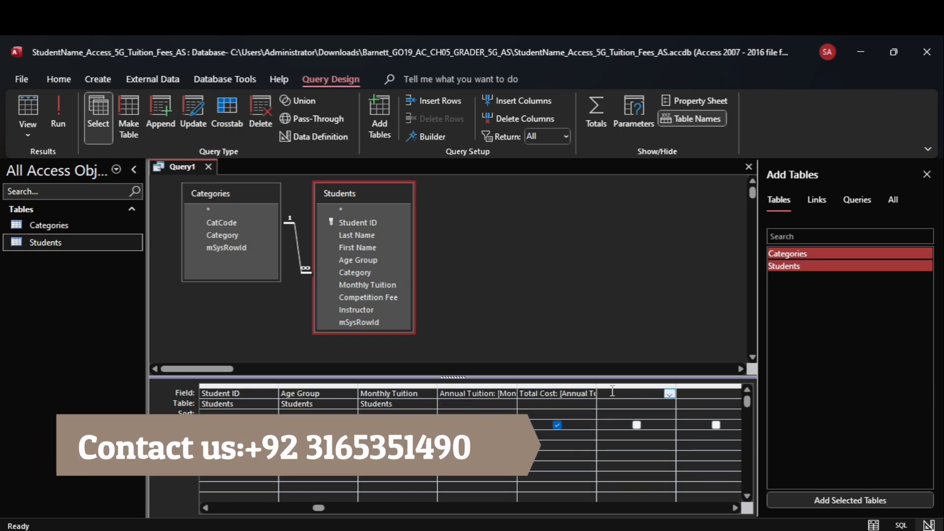
left_click(704, 472)
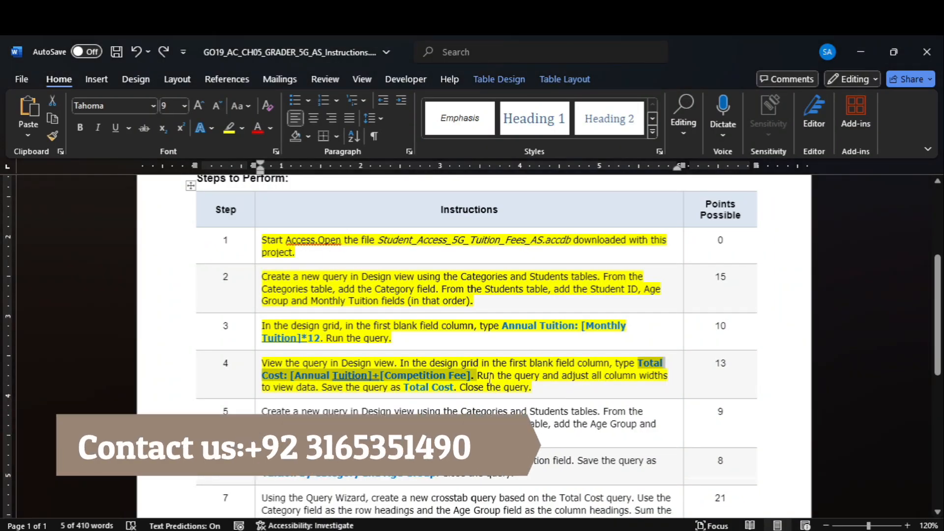
left_click(725, 483)
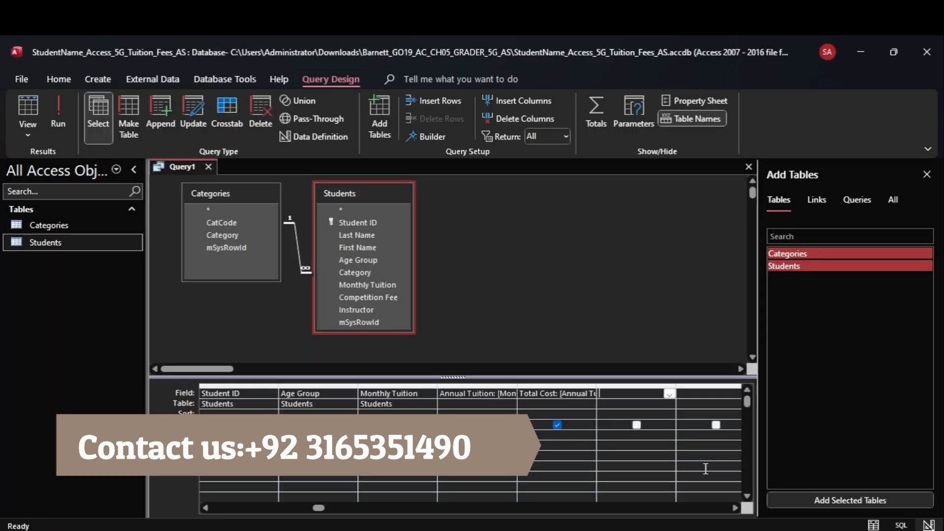
left_click(66, 116)
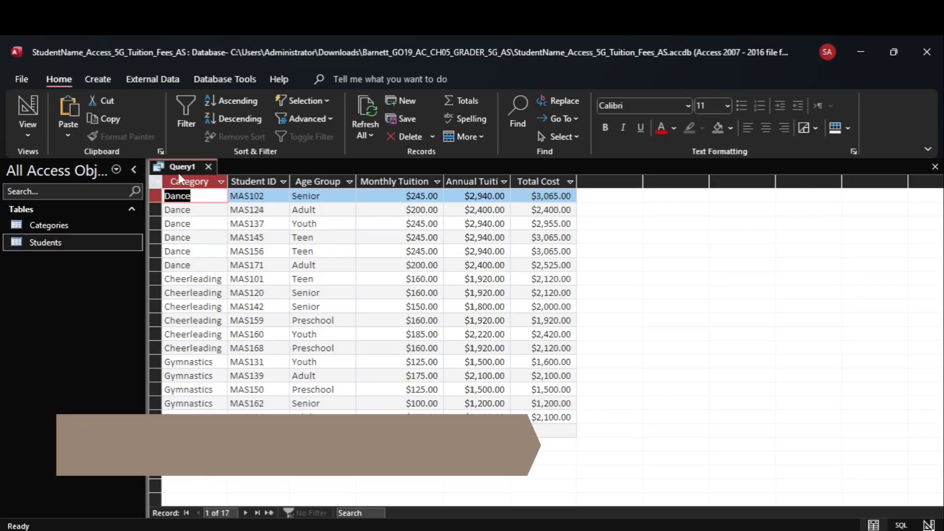
- Best-fit all query result columns and copy the name Total Cost from step 4
key("ctrl+a")
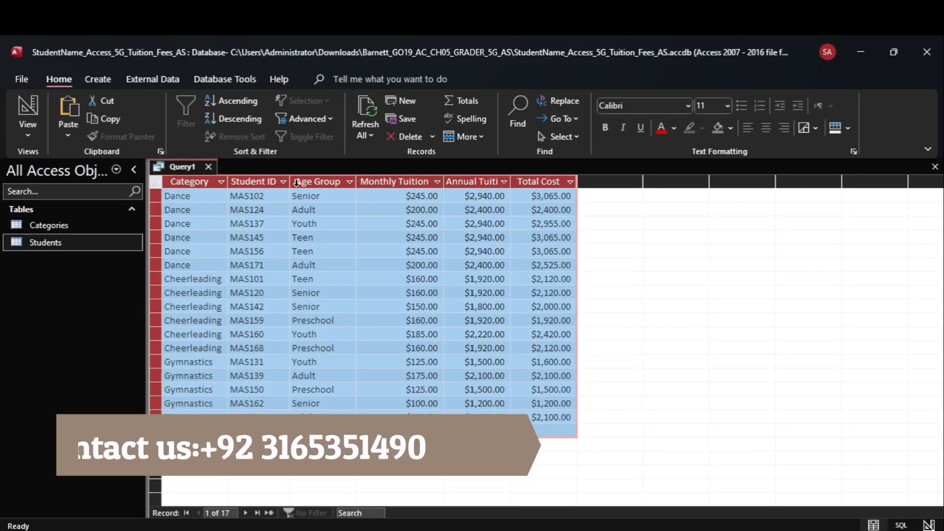
double_click(291, 182)
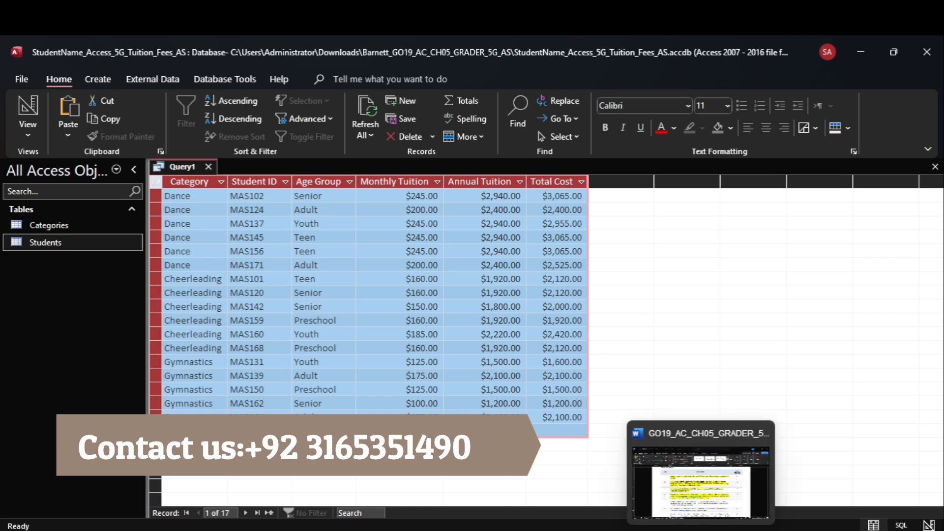
left_click(704, 473)
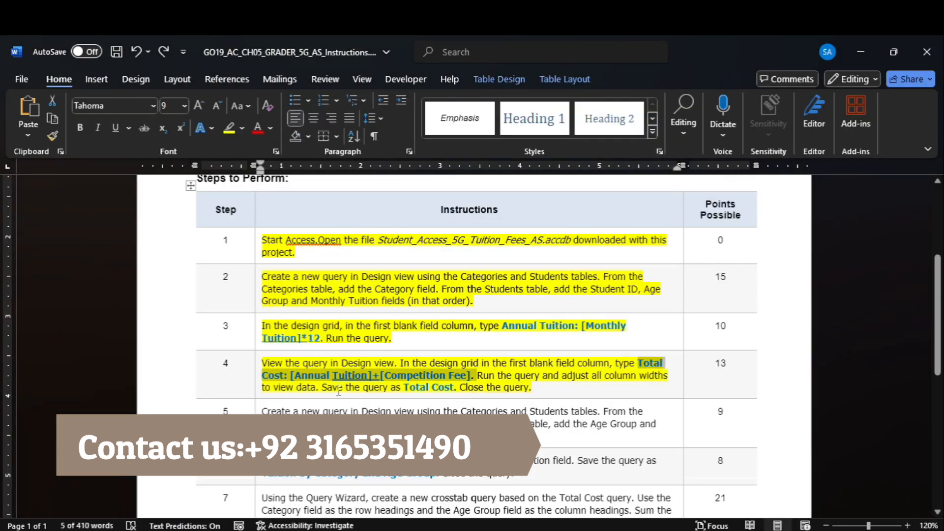
double_click(425, 388)
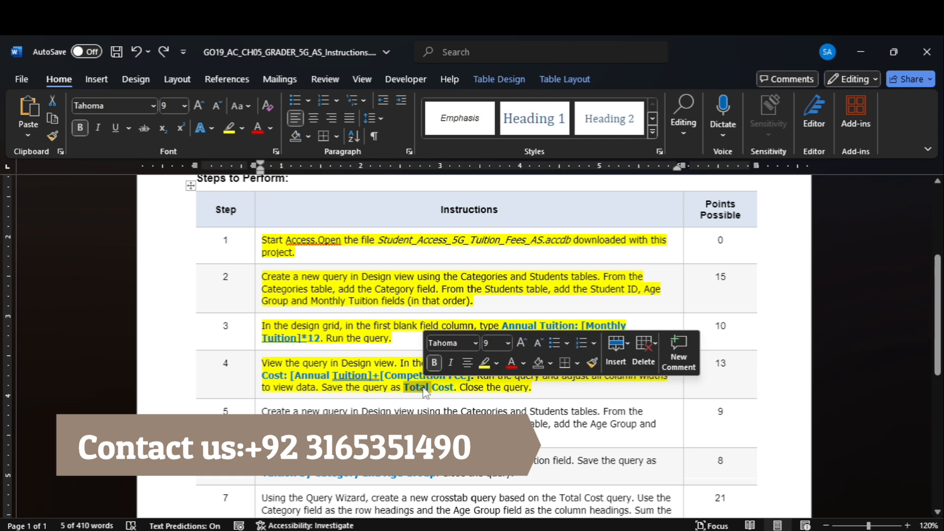
left_click_drag(443, 387, 428, 387)
key("ctrl+c")
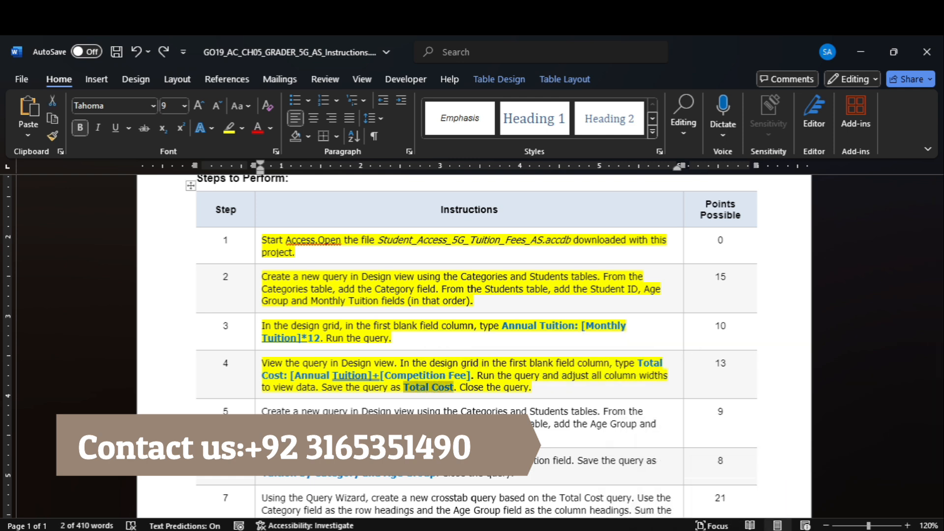
- Save the query as Total Cost and close it
left_click(728, 472)
right_click(186, 170)
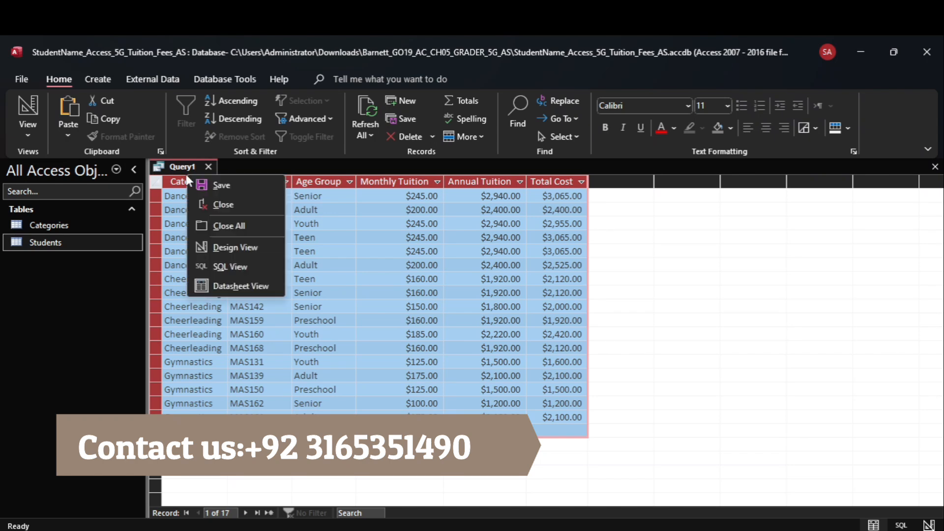
left_click(210, 183)
key("ctrl+v")
left_click(474, 239)
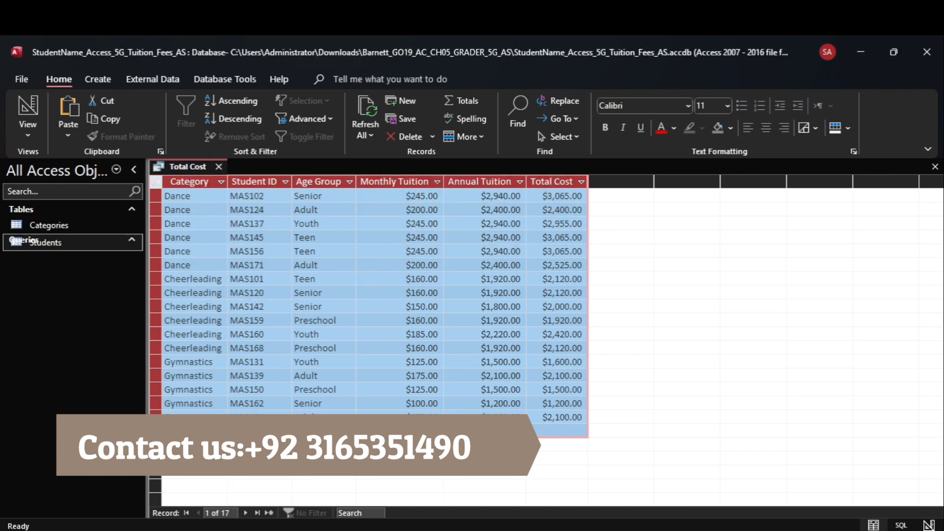
left_click(699, 441)
left_click_drag(453, 387, 405, 389)
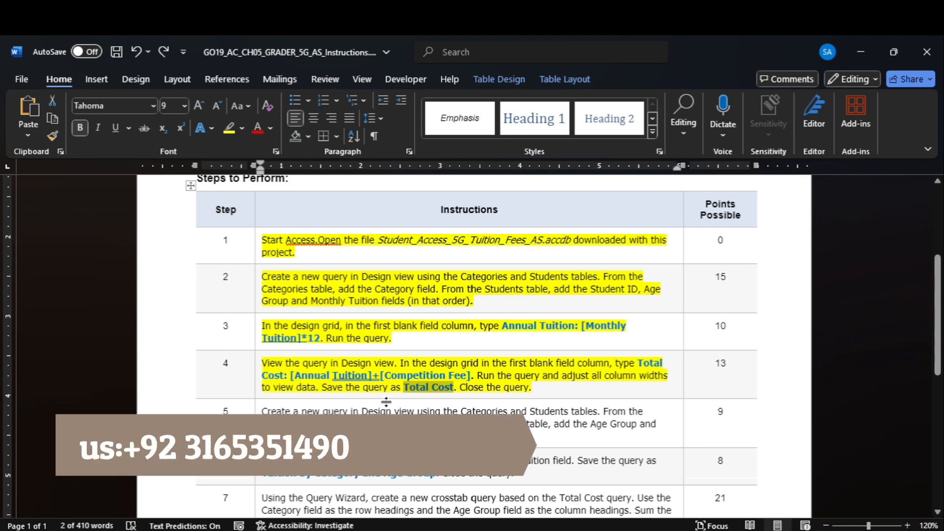
left_click(715, 489)
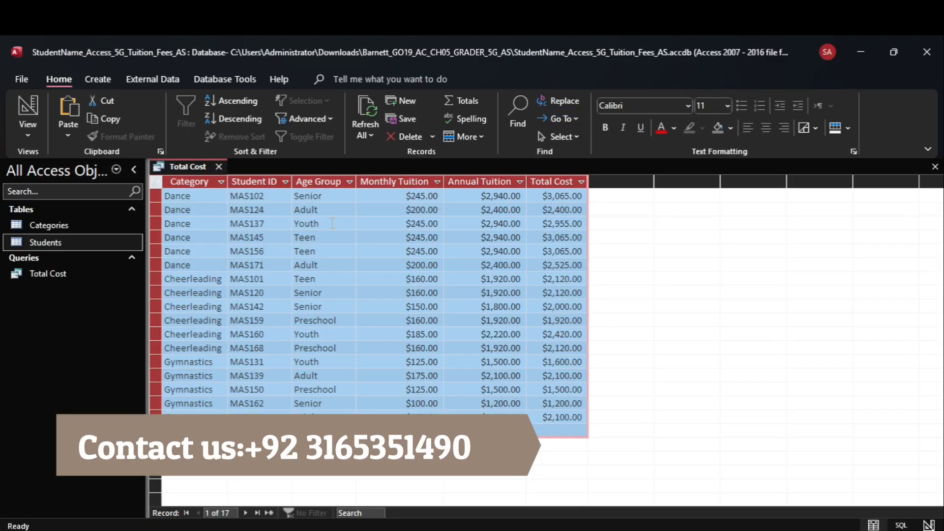
left_click(220, 167)
- Highlight step 5's instruction cell yellow in the Word instructions
left_click(703, 473)
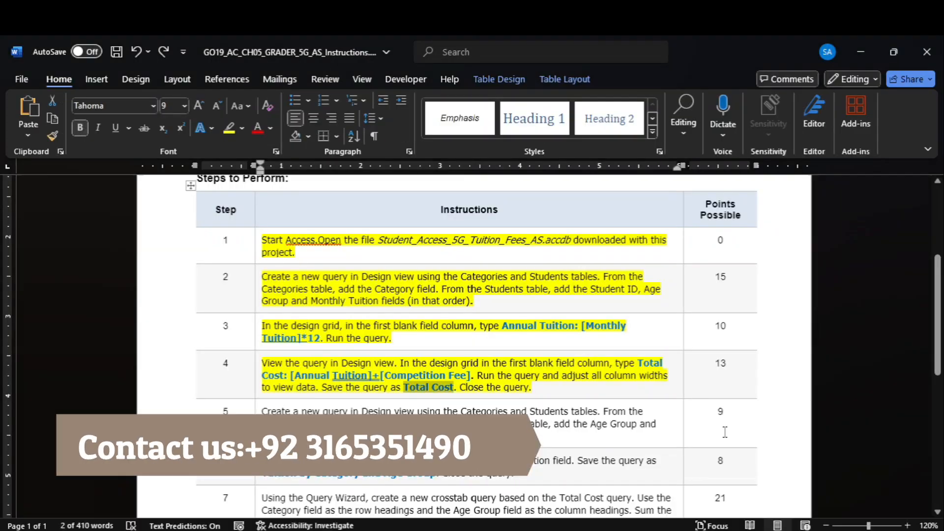
scroll(703, 472, "down", 3)
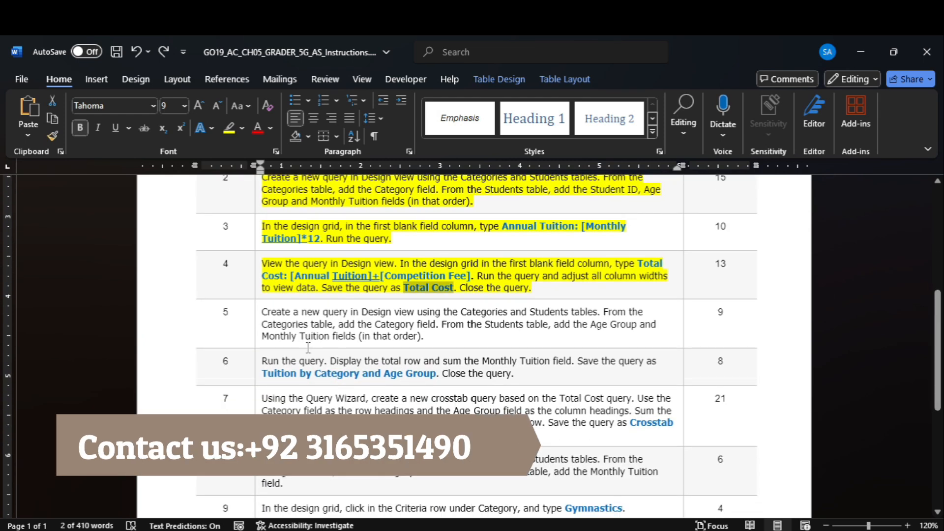
left_click(264, 331)
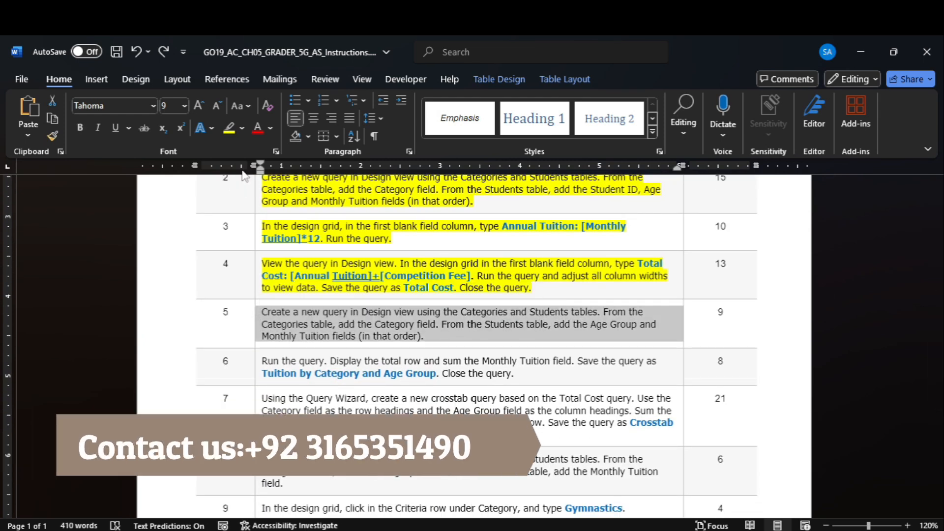
left_click(228, 129)
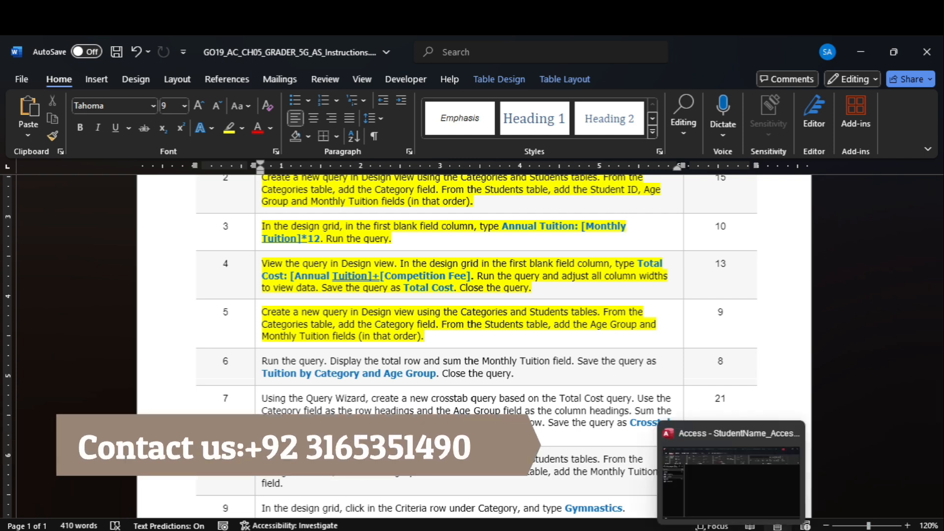
- Start a new Design-view query with the Categories and Students tables
left_click(687, 458)
left_click(99, 79)
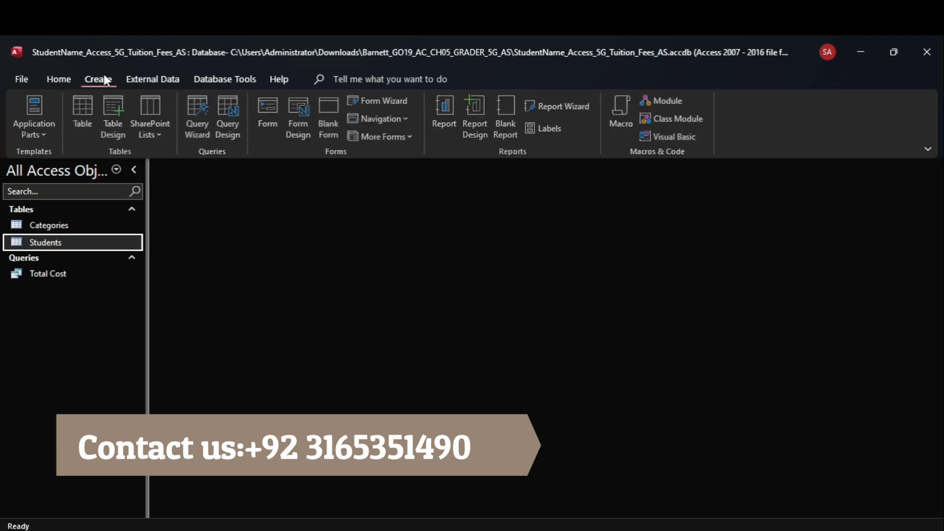
left_click(234, 120)
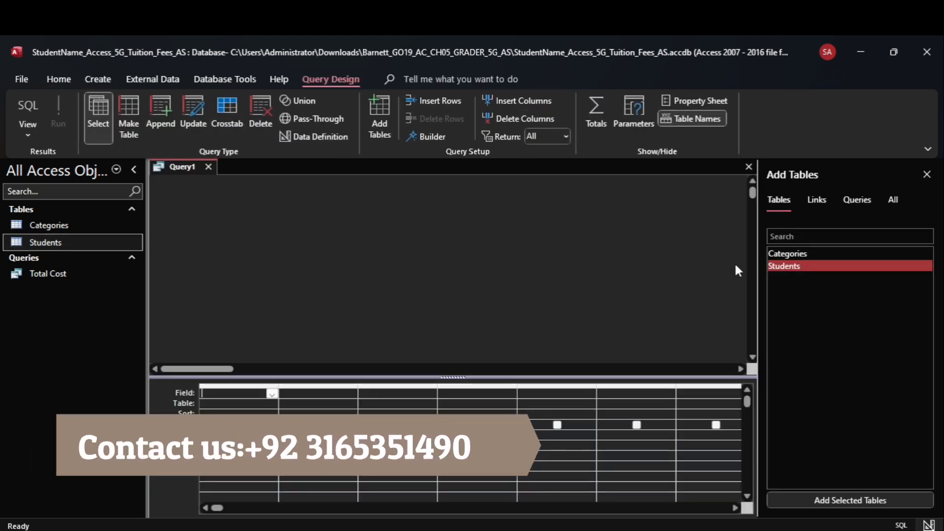
left_click(815, 256, "ctrl")
left_click(858, 494)
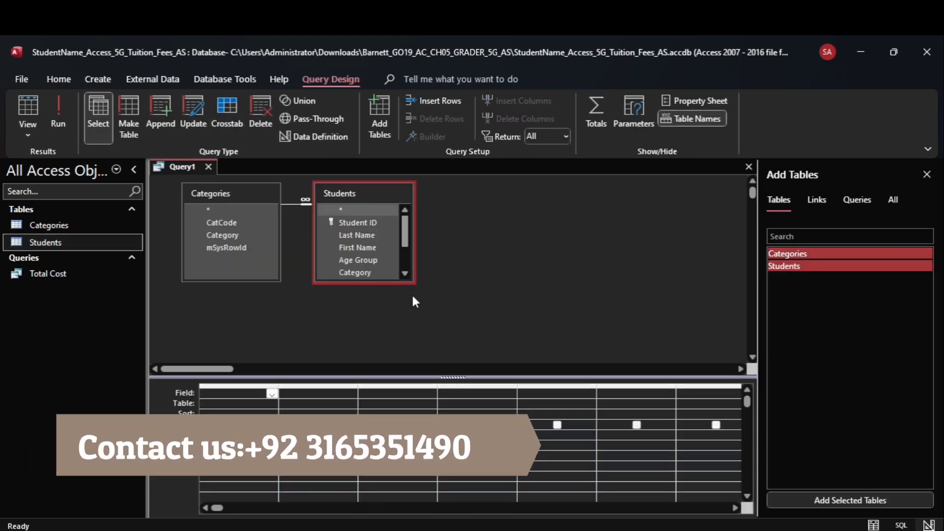
left_click_drag(370, 274, 380, 340)
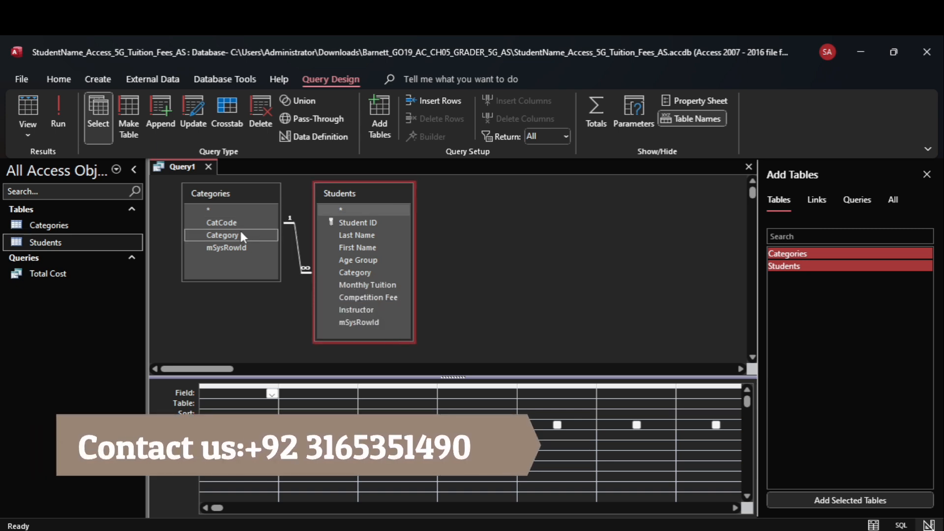
- Add Category, Age Group and Monthly Tuition to the design grid
double_click(240, 230)
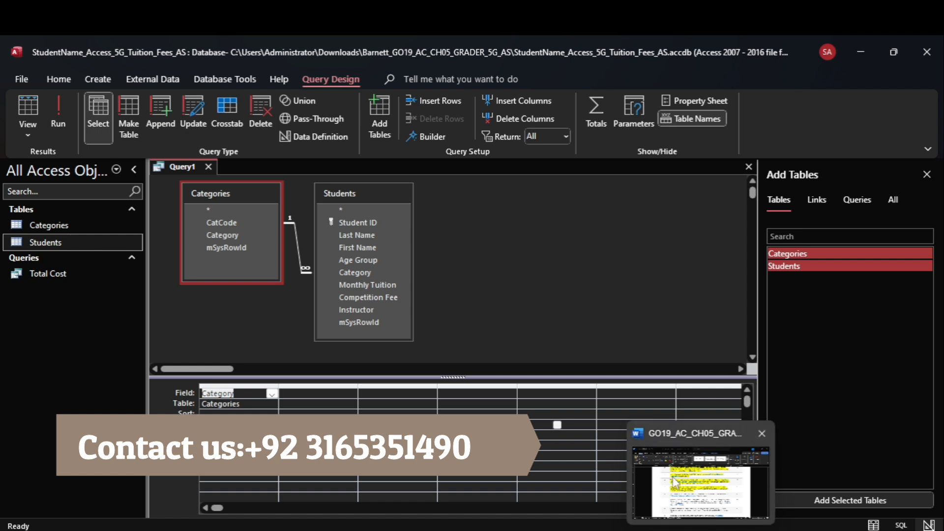
left_click(677, 482)
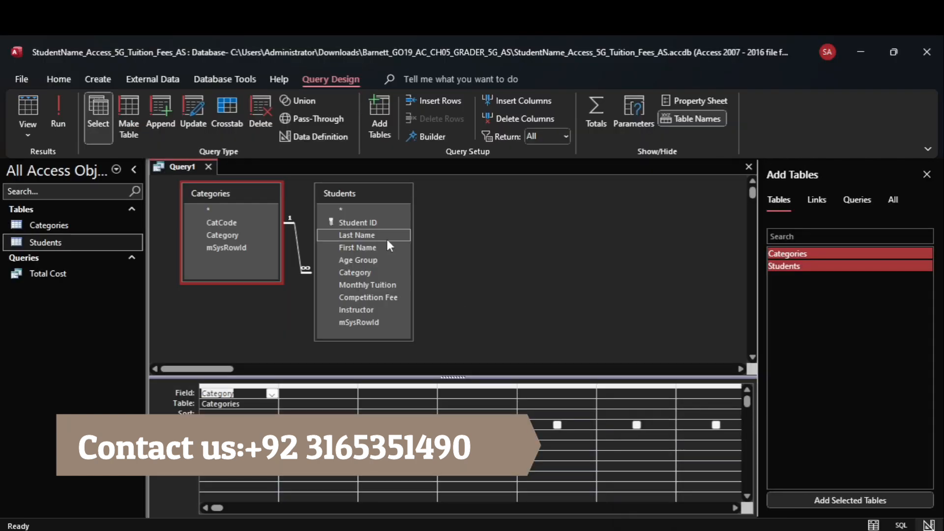
double_click(383, 261)
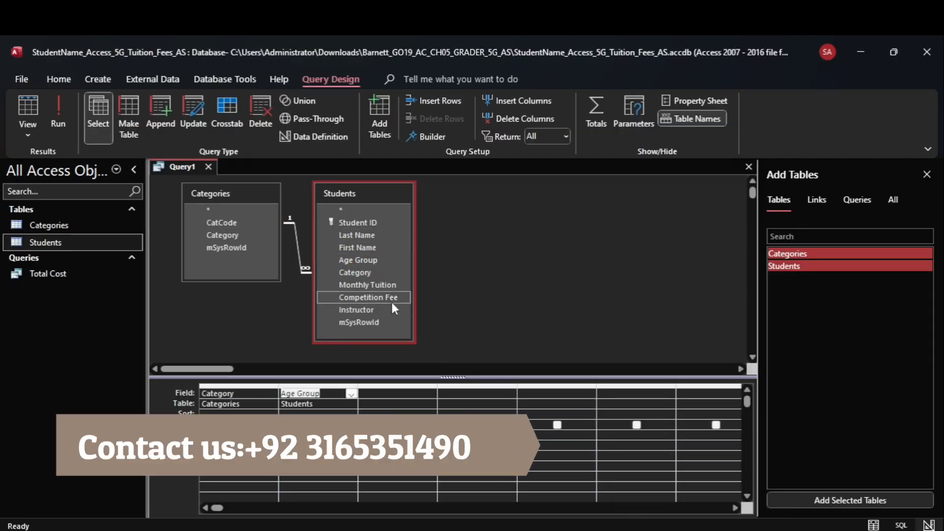
double_click(392, 285)
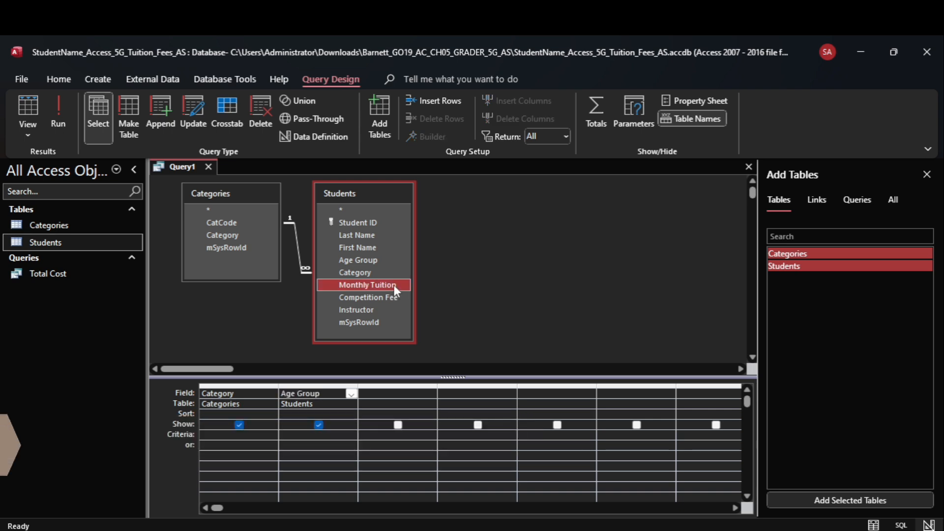
mouse_move(701, 530)
left_click(701, 479)
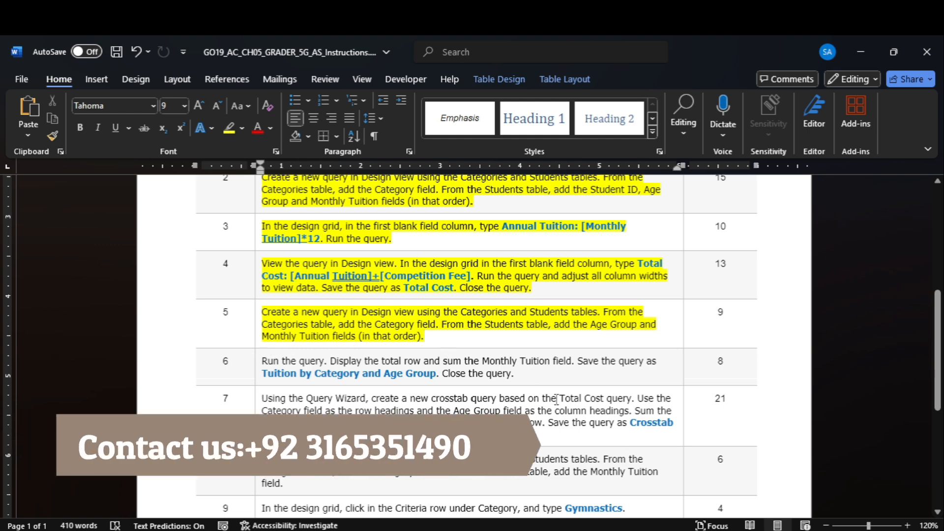
mouse_move(731, 530)
left_click(738, 497)
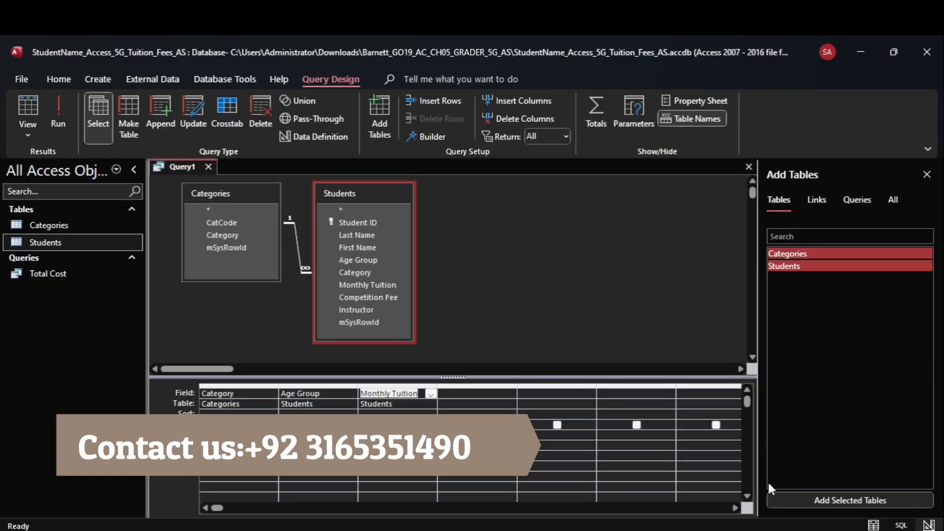
mouse_move(700, 530)
left_click(714, 485)
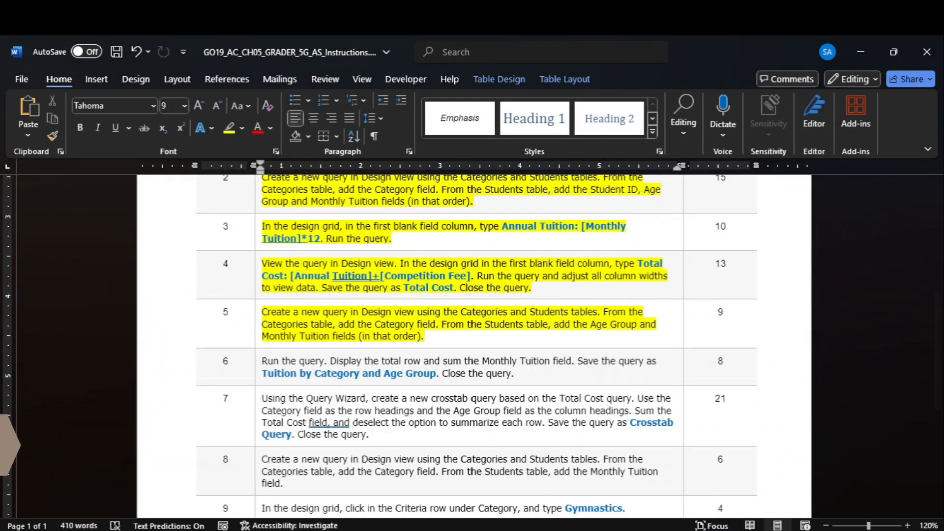
- Open the Solved_Access_5G_Tuition_Fees_AS.accdb database from the file browser
mouse_move(600, 530)
left_click(600, 505)
double_click(236, 200)
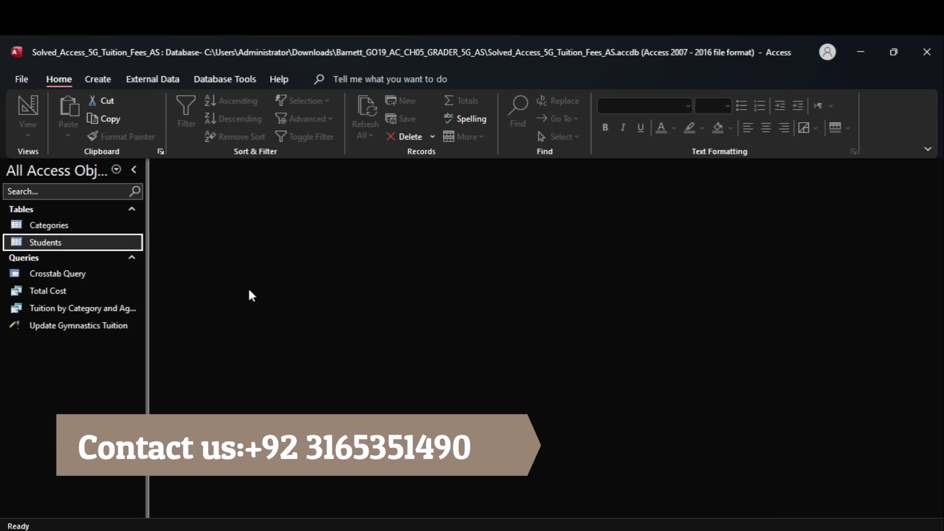
- Bring the Tuition and Fees 1.0 Word instructions back, scrolled to the top
mouse_move(701, 530)
left_click(703, 472)
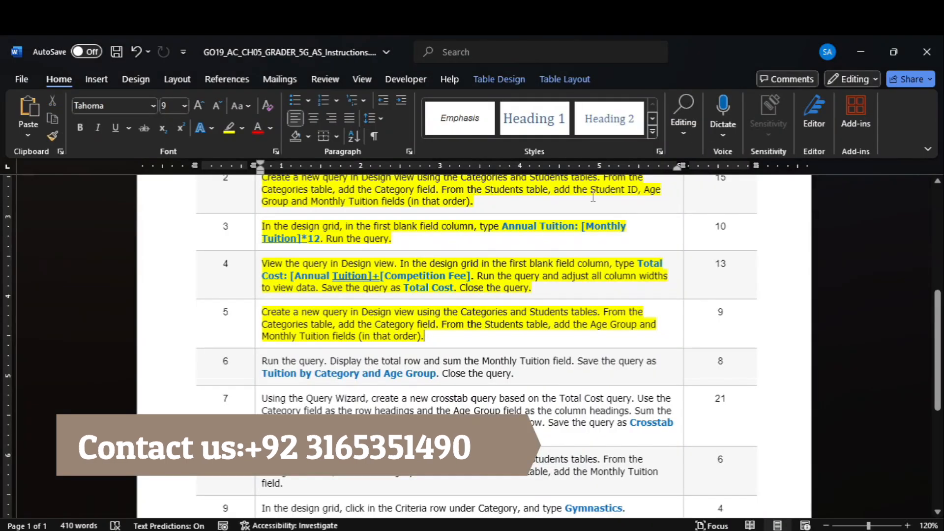
scroll(704, 373, "down", 5)
scroll(904, 237, "up", 10)
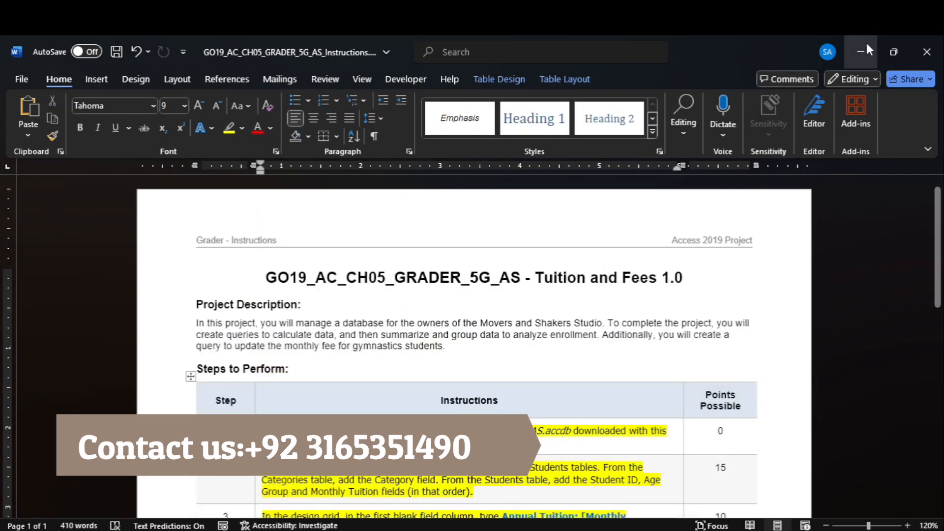